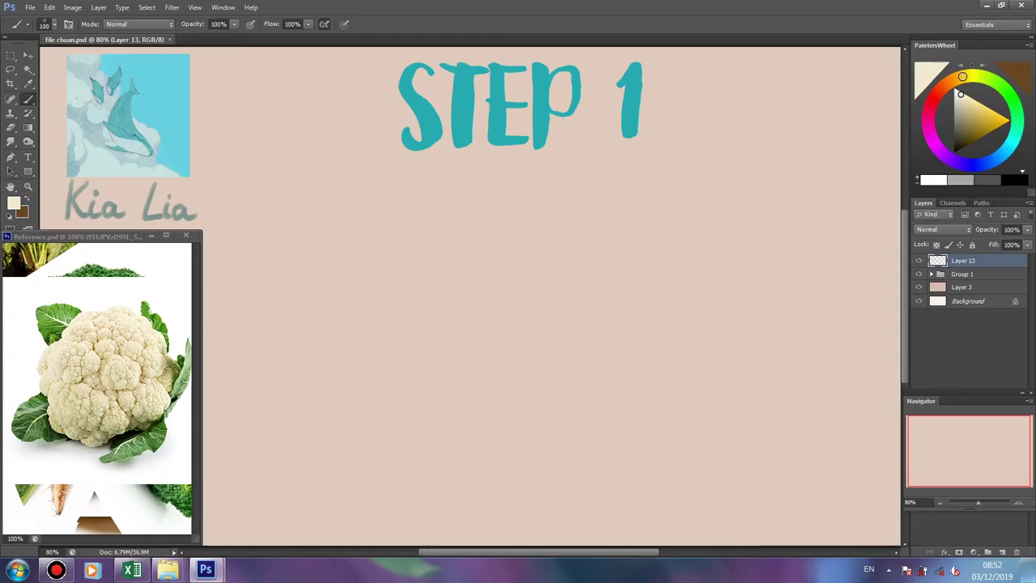
Paint a soft cream cauliflower base blob mid-canvas and add an empty layer above it.
{"action": "mouse_move", "coordinate": [478, 162]}
{"action": "left_mouse_down"}
{"action": "mouse_move", "coordinate": [386, 260]}
{"action": "mouse_move", "coordinate": [486, 210]}
{"action": "mouse_move", "coordinate": [526, 154]}
{"action": "mouse_move", "coordinate": [558, 191]}
{"action": "mouse_move", "coordinate": [562, 150]}
{"action": "mouse_move", "coordinate": [534, 243]}
{"action": "mouse_move", "coordinate": [429, 324]}
{"action": "mouse_move", "coordinate": [627, 234]}
{"action": "mouse_move", "coordinate": [623, 191]}
{"action": "mouse_move", "coordinate": [660, 255]}
{"action": "mouse_move", "coordinate": [627, 300]}
{"action": "mouse_move", "coordinate": [660, 340]}
{"action": "mouse_move", "coordinate": [599, 364]}
{"action": "mouse_move", "coordinate": [566, 340]}
{"action": "mouse_move", "coordinate": [389, 357]}
{"action": "mouse_move", "coordinate": [502, 397]}
{"action": "mouse_move", "coordinate": [567, 397]}
{"action": "mouse_move", "coordinate": [664, 374]}
{"action": "left_mouse_up"}
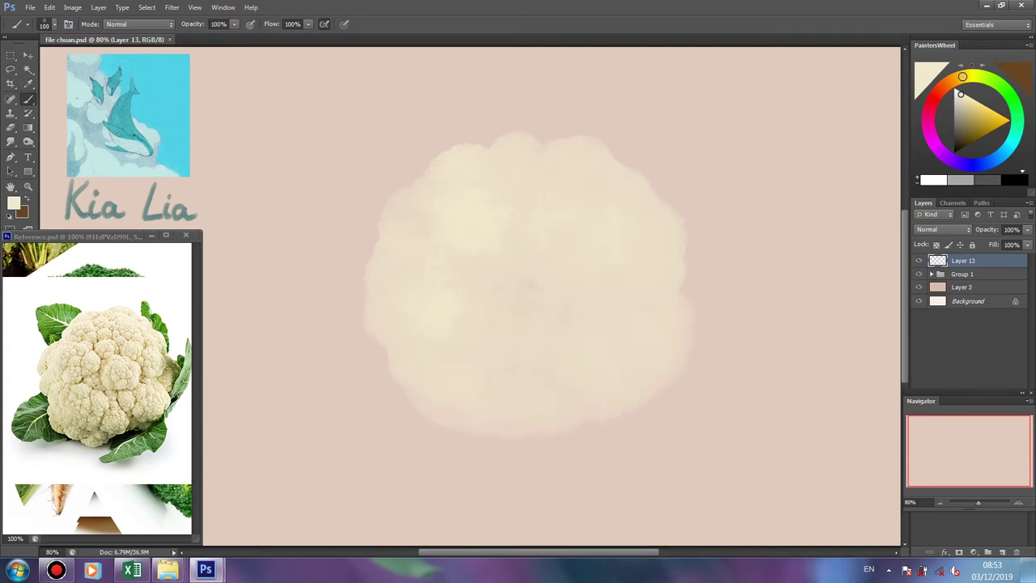
{"action": "key", "text": "ctrl+shift+alt+n"}
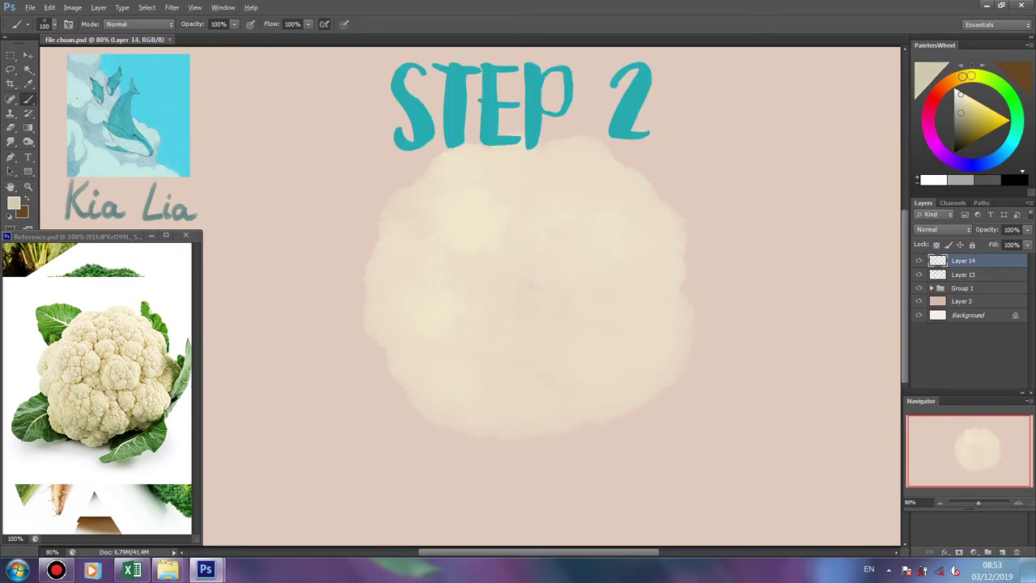
Brush greenish-grey shading over the blob's bottom, right side, centre and upper middle.
{"action": "mouse_move", "coordinate": [453, 397]}
{"action": "left_mouse_down"}
{"action": "mouse_move", "coordinate": [493, 417]}
{"action": "mouse_move", "coordinate": [421, 396]}
{"action": "mouse_move", "coordinate": [388, 332]}
{"action": "mouse_move", "coordinate": [469, 356]}
{"action": "left_mouse_up"}
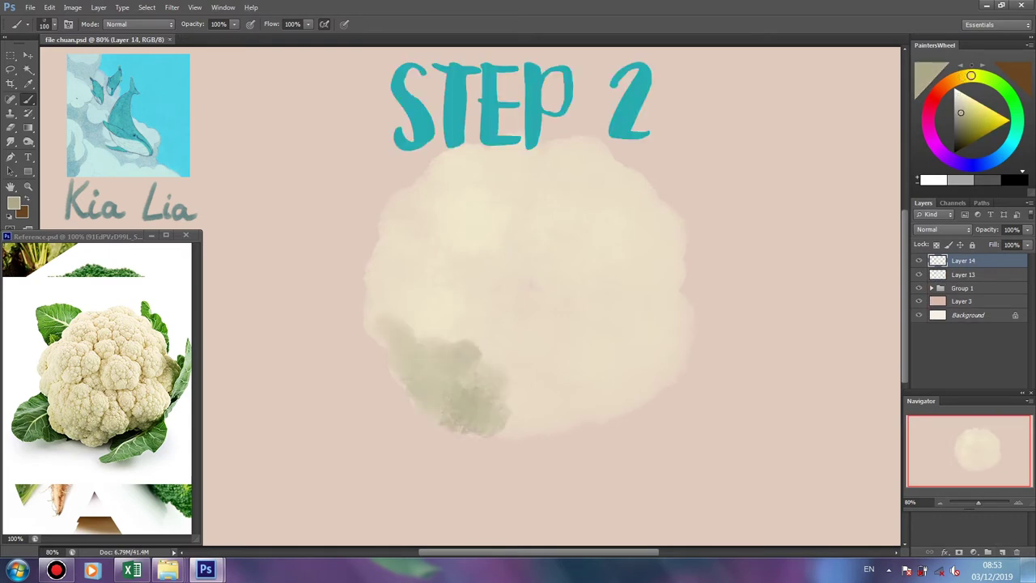
{"action": "left_click_drag", "start_coordinate": [489, 405], "coordinate": [559, 425]}
{"action": "left_click_drag", "start_coordinate": [547, 381], "coordinate": [616, 348]}
{"action": "mouse_move", "coordinate": [591, 397]}
{"action": "left_mouse_down"}
{"action": "mouse_move", "coordinate": [679, 340]}
{"action": "mouse_move", "coordinate": [591, 344]}
{"action": "mouse_move", "coordinate": [671, 267]}
{"action": "left_mouse_up"}
{"action": "left_click_drag", "start_coordinate": [672, 316], "coordinate": [672, 231]}
{"action": "mouse_move", "coordinate": [640, 267]}
{"action": "left_mouse_down"}
{"action": "mouse_move", "coordinate": [656, 206]}
{"action": "mouse_move", "coordinate": [502, 380]}
{"action": "left_mouse_up"}
{"action": "left_click_drag", "start_coordinate": [494, 283], "coordinate": [461, 340]}
{"action": "mouse_move", "coordinate": [566, 275]}
{"action": "left_mouse_down"}
{"action": "mouse_move", "coordinate": [437, 300]}
{"action": "mouse_move", "coordinate": [396, 323]}
{"action": "left_mouse_up"}
{"action": "left_click_drag", "start_coordinate": [510, 251], "coordinate": [462, 210]}
{"action": "mouse_move", "coordinate": [551, 227]}
{"action": "left_mouse_down"}
{"action": "mouse_move", "coordinate": [603, 275]}
{"action": "mouse_move", "coordinate": [619, 215]}
{"action": "left_mouse_up"}
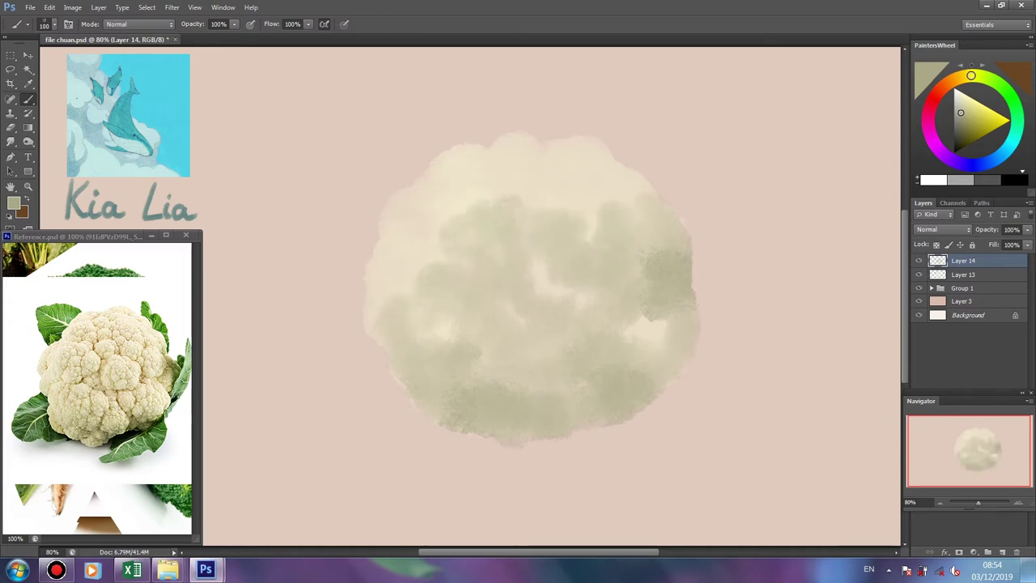
Pick green and start a leaf at the blob's top-left on a new layer.
{"action": "left_click", "coordinate": [978, 135]}
{"action": "key", "text": "ctrl+shift+alt+n"}
{"action": "mouse_move", "coordinate": [417, 192]}
{"action": "left_mouse_down"}
{"action": "mouse_move", "coordinate": [393, 141]}
{"action": "mouse_move", "coordinate": [433, 130]}
{"action": "mouse_move", "coordinate": [463, 136]}
{"action": "mouse_move", "coordinate": [405, 174]}
{"action": "left_mouse_up"}
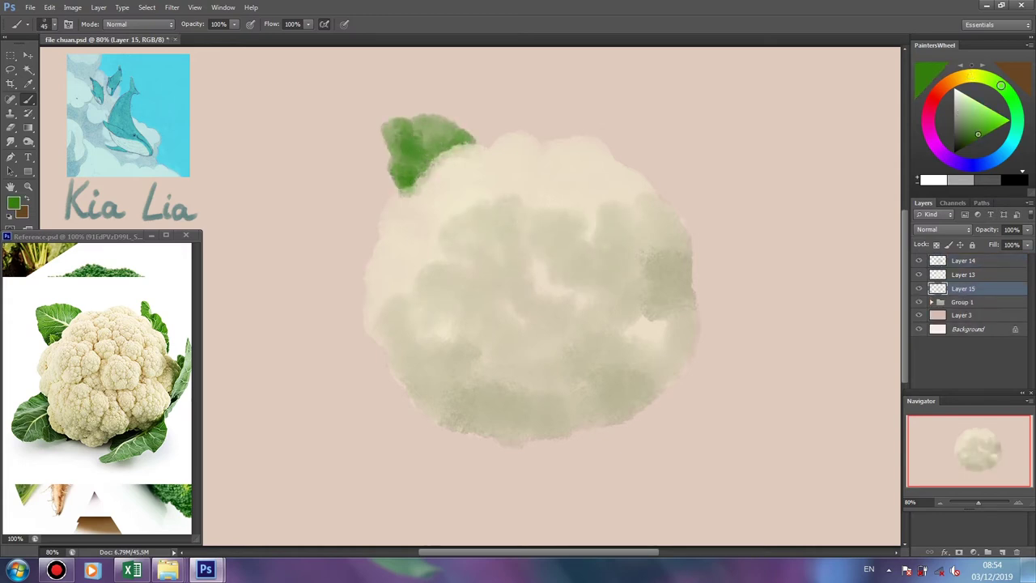
Paint green leaves at the top-right, lower-left, right edge and bottom of the cauliflower.
{"action": "mouse_move", "coordinate": [643, 179]}
{"action": "left_mouse_down"}
{"action": "mouse_move", "coordinate": [646, 130]}
{"action": "mouse_move", "coordinate": [701, 243]}
{"action": "left_mouse_up"}
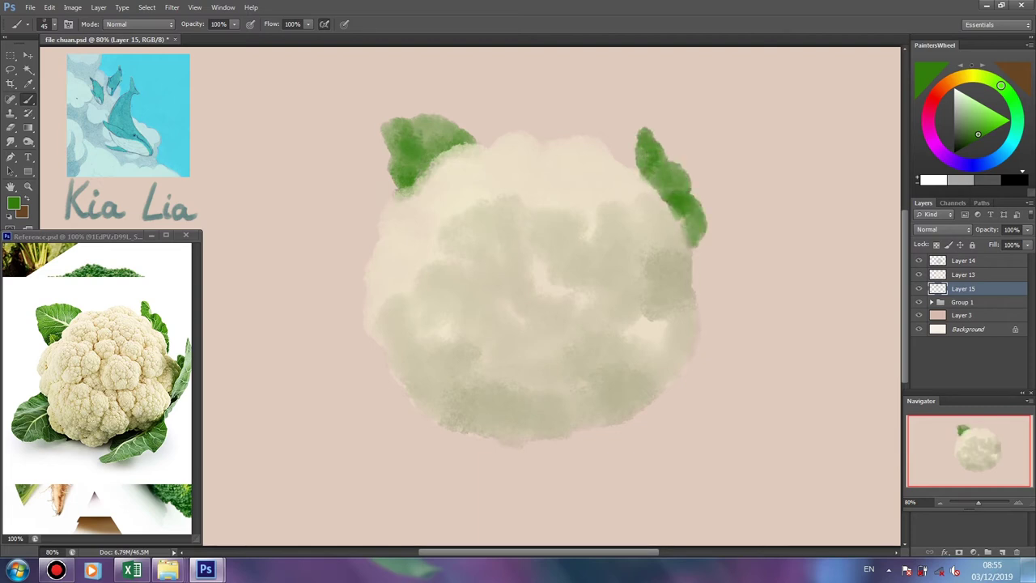
{"action": "left_click", "coordinate": [964, 128]}
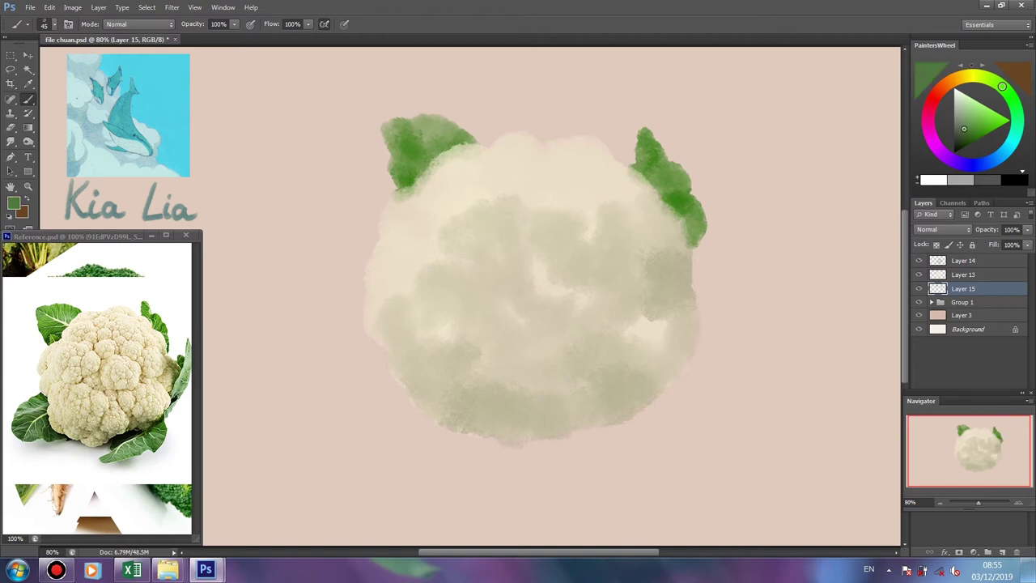
{"action": "mouse_move", "coordinate": [388, 362]}
{"action": "left_mouse_down"}
{"action": "mouse_move", "coordinate": [378, 393]}
{"action": "mouse_move", "coordinate": [369, 340]}
{"action": "mouse_move", "coordinate": [388, 332]}
{"action": "mouse_move", "coordinate": [348, 417]}
{"action": "left_mouse_up"}
{"action": "mouse_move", "coordinate": [360, 381]}
{"action": "left_mouse_down"}
{"action": "mouse_move", "coordinate": [356, 433]}
{"action": "mouse_move", "coordinate": [393, 397]}
{"action": "mouse_move", "coordinate": [421, 421]}
{"action": "mouse_move", "coordinate": [441, 409]}
{"action": "mouse_move", "coordinate": [453, 433]}
{"action": "mouse_move", "coordinate": [502, 431]}
{"action": "left_mouse_up"}
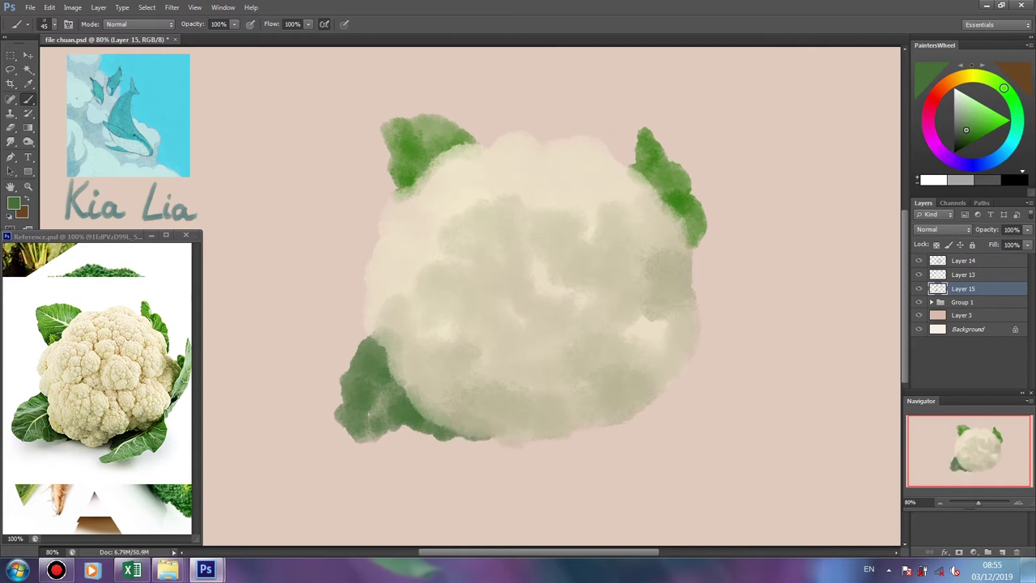
{"action": "mouse_move", "coordinate": [700, 290]}
{"action": "left_mouse_down"}
{"action": "mouse_move", "coordinate": [718, 258]}
{"action": "mouse_move", "coordinate": [708, 356]}
{"action": "mouse_move", "coordinate": [680, 380]}
{"action": "left_mouse_up"}
{"action": "mouse_move", "coordinate": [560, 441]}
{"action": "left_mouse_down"}
{"action": "mouse_move", "coordinate": [608, 430]}
{"action": "mouse_move", "coordinate": [566, 437]}
{"action": "mouse_move", "coordinate": [550, 473]}
{"action": "mouse_move", "coordinate": [639, 429]}
{"action": "mouse_move", "coordinate": [664, 392]}
{"action": "mouse_move", "coordinate": [627, 441]}
{"action": "left_mouse_up"}
Add a new layer for the ground shadow with the light beige brush ready.
{"action": "key", "text": "e"}
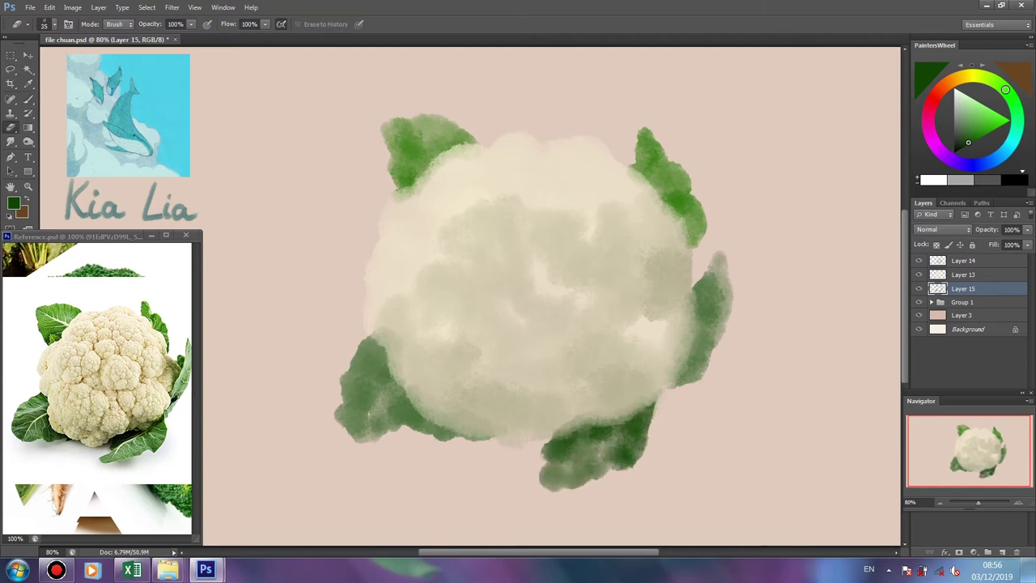
{"action": "key", "text": "ctrl+shift+alt+n"}
{"action": "key", "text": "b"}
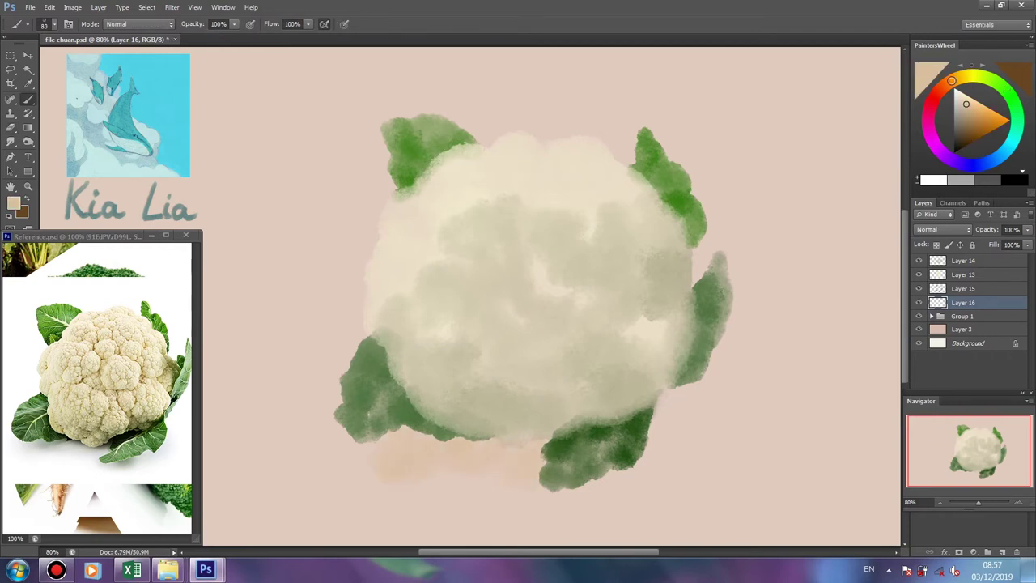
Brush a beige wash below the cauliflower, then a brown shadow along its base on a new layer.
{"action": "left_click_drag", "start_coordinate": [566, 495], "coordinate": [644, 484]}
{"action": "left_click_drag", "start_coordinate": [676, 453], "coordinate": [725, 380]}
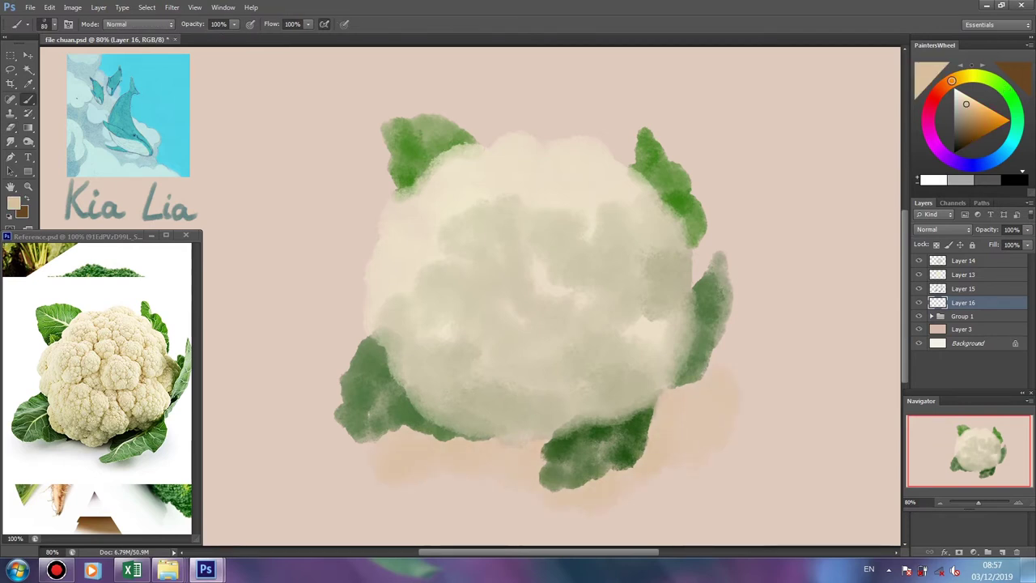
{"action": "left_click", "coordinate": [970, 131]}
{"action": "key", "text": "ctrl+shift+alt+n"}
{"action": "mouse_move", "coordinate": [409, 433]}
{"action": "left_mouse_down"}
{"action": "mouse_move", "coordinate": [380, 455]}
{"action": "mouse_move", "coordinate": [547, 457]}
{"action": "left_mouse_up"}
{"action": "mouse_move", "coordinate": [413, 469]}
{"action": "left_mouse_down"}
{"action": "mouse_move", "coordinate": [555, 470]}
{"action": "mouse_move", "coordinate": [696, 389]}
{"action": "left_mouse_up"}
{"action": "left_click_drag", "start_coordinate": [680, 441], "coordinate": [720, 381]}
{"action": "mouse_move", "coordinate": [672, 465]}
{"action": "left_mouse_down"}
{"action": "mouse_move", "coordinate": [728, 368]}
{"action": "mouse_move", "coordinate": [688, 453]}
{"action": "left_mouse_up"}
Erase to soften and lighten the brown shadow under and right of the leaves.
{"action": "key", "text": "e"}
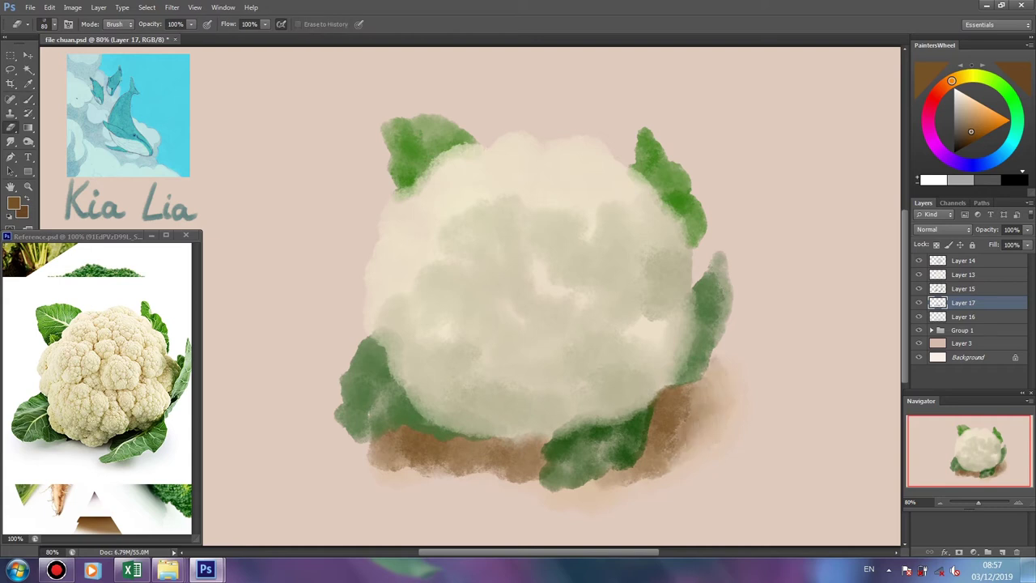
{"action": "left_click_drag", "start_coordinate": [696, 388], "coordinate": [671, 446]}
{"action": "mouse_move", "coordinate": [663, 388]}
{"action": "left_mouse_down"}
{"action": "mouse_move", "coordinate": [660, 429]}
{"action": "mouse_move", "coordinate": [623, 482]}
{"action": "left_mouse_up"}
{"action": "mouse_move", "coordinate": [550, 462]}
{"action": "left_mouse_down"}
{"action": "mouse_move", "coordinate": [506, 481]}
{"action": "mouse_move", "coordinate": [421, 460]}
{"action": "left_mouse_up"}
{"action": "left_click_drag", "start_coordinate": [495, 453], "coordinate": [369, 450]}
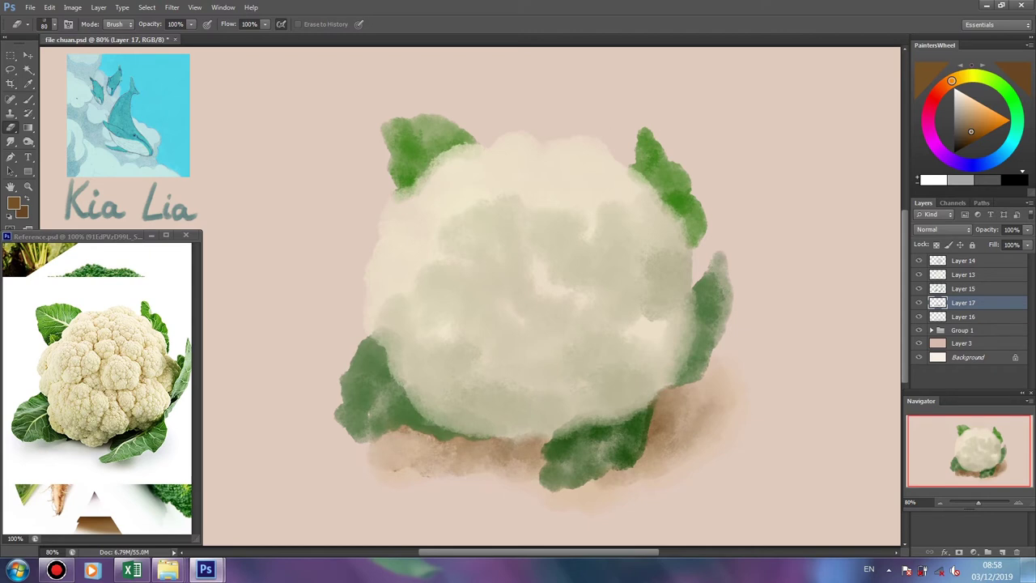
{"action": "left_click_drag", "start_coordinate": [512, 458], "coordinate": [485, 470]}
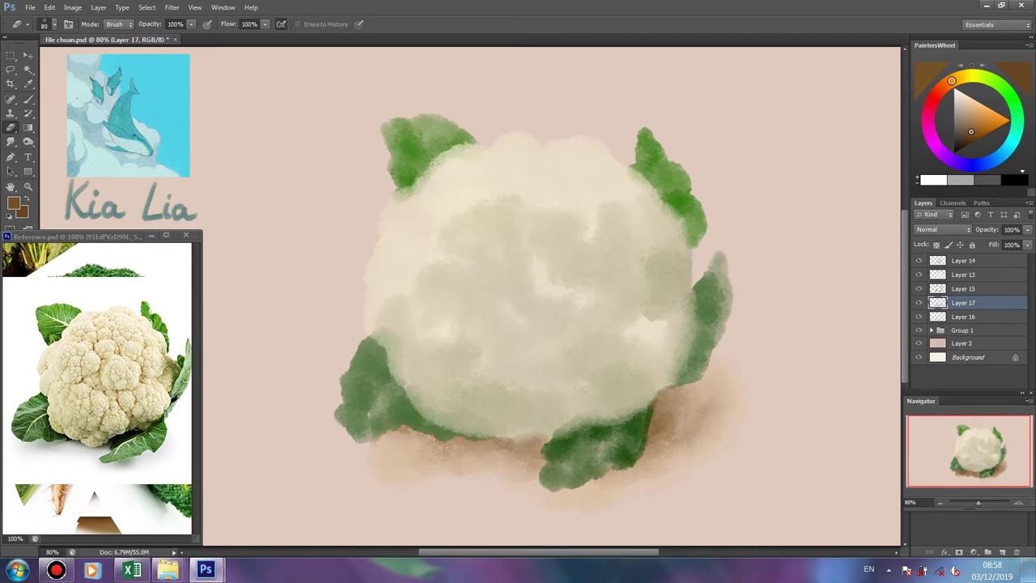
On another new layer, paint dark-brown shadow along the bottom and right base.
{"action": "key", "text": "ctrl+shift+alt+n"}
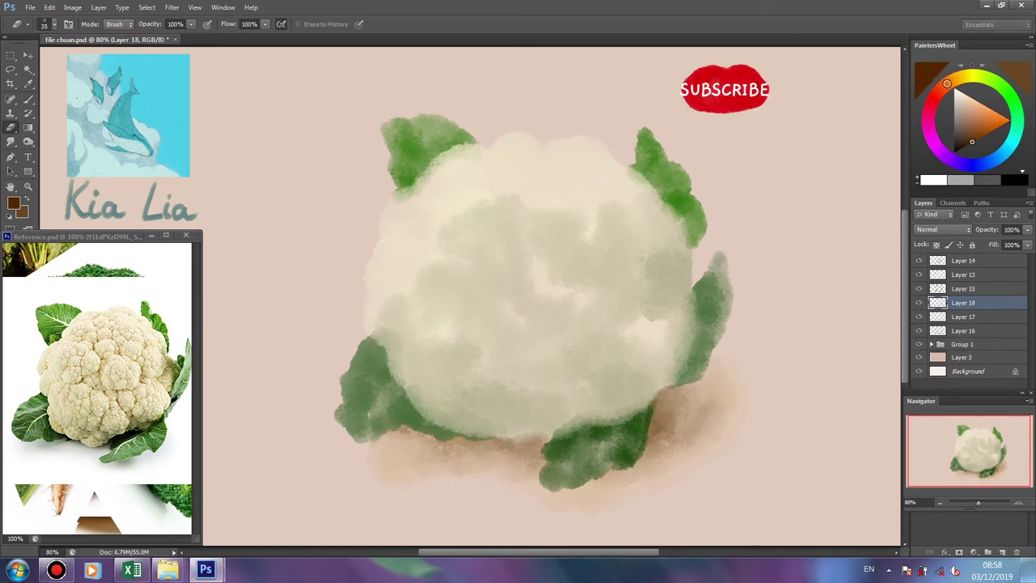
{"action": "key", "text": "b"}
{"action": "mouse_move", "coordinate": [498, 447]}
{"action": "left_mouse_down"}
{"action": "mouse_move", "coordinate": [544, 437]}
{"action": "mouse_move", "coordinate": [376, 446]}
{"action": "mouse_move", "coordinate": [478, 463]}
{"action": "mouse_move", "coordinate": [389, 451]}
{"action": "left_mouse_up"}
{"action": "left_click_drag", "start_coordinate": [672, 395], "coordinate": [648, 447]}
{"action": "left_click_drag", "start_coordinate": [695, 413], "coordinate": [567, 485]}
{"action": "left_click_drag", "start_coordinate": [705, 385], "coordinate": [640, 474]}
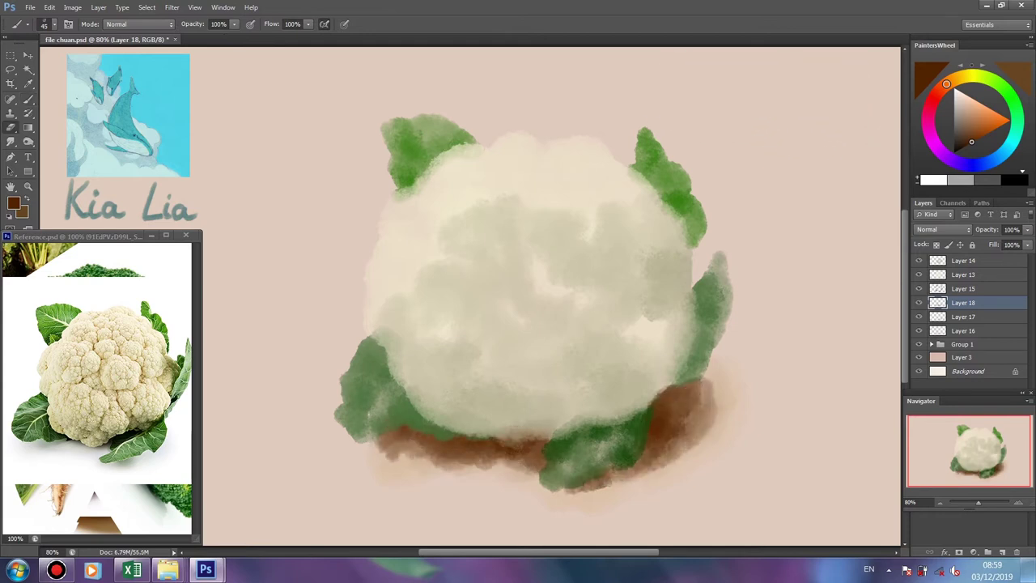
Erase to soften the dark-brown shadow on the right and under the cauliflower.
{"action": "key", "text": "e"}
{"action": "left_click_drag", "start_coordinate": [708, 385], "coordinate": [672, 453]}
{"action": "left_click_drag", "start_coordinate": [696, 416], "coordinate": [656, 466]}
{"action": "mouse_move", "coordinate": [671, 429]}
{"action": "left_mouse_down"}
{"action": "mouse_move", "coordinate": [567, 481]}
{"action": "mouse_move", "coordinate": [470, 454]}
{"action": "mouse_move", "coordinate": [380, 445]}
{"action": "mouse_move", "coordinate": [527, 460]}
{"action": "left_mouse_up"}
{"action": "left_click_drag", "start_coordinate": [655, 445], "coordinate": [599, 481]}
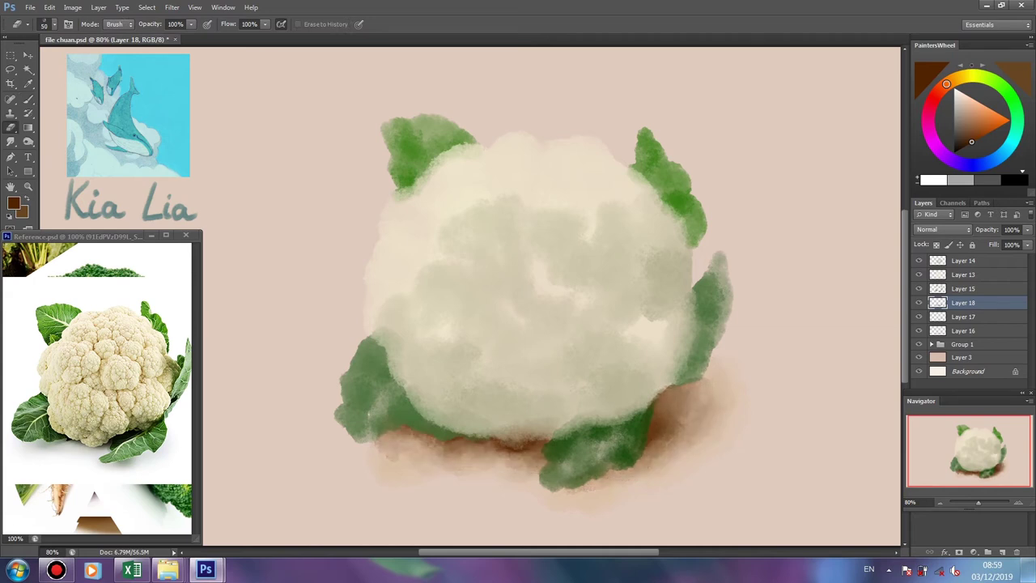
On a new layer, darken the lower-left leaf with dark green.
{"action": "key", "text": "b"}
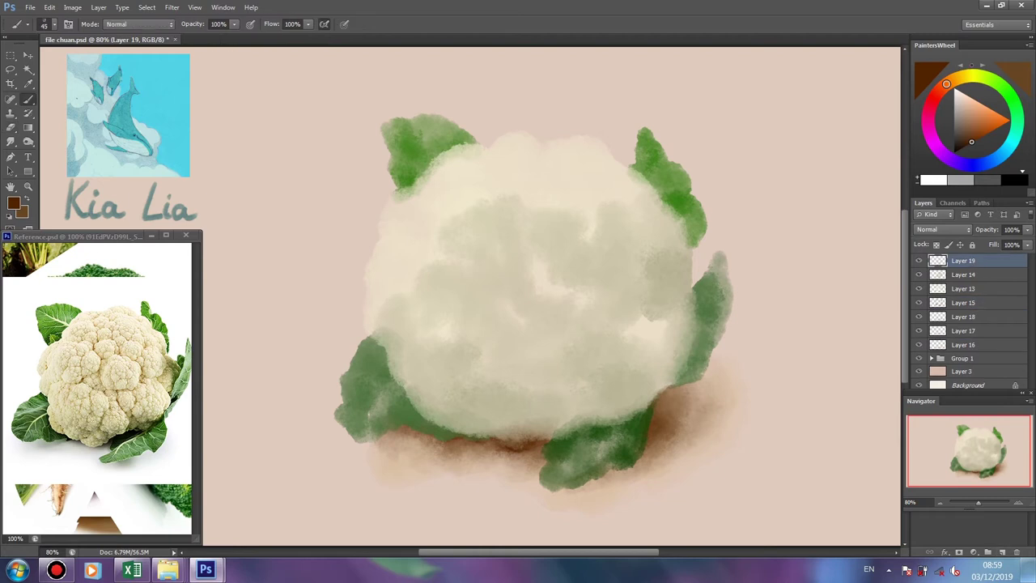
{"action": "key", "text": "ctrl+shift+alt+n"}
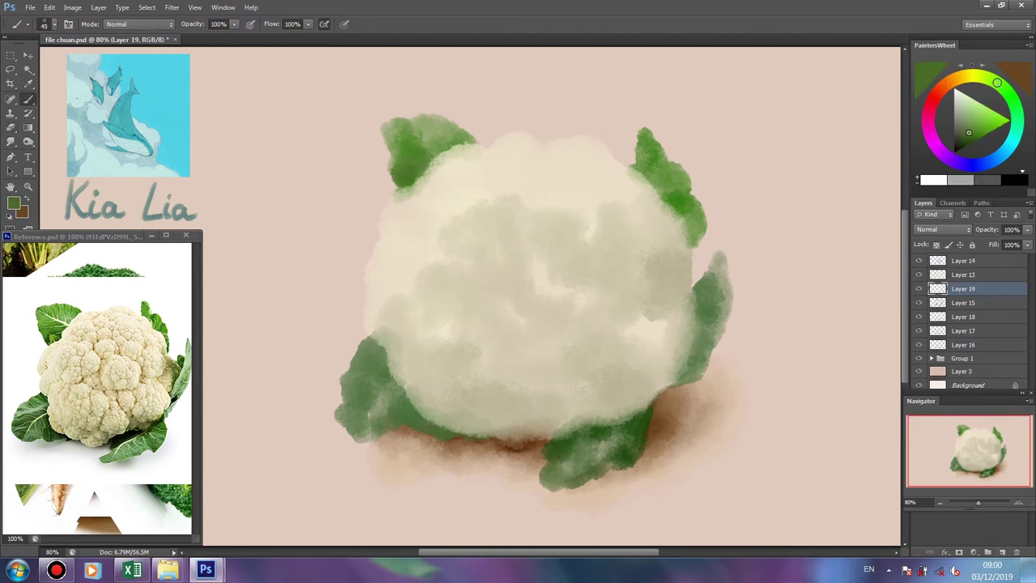
{"action": "left_click", "coordinate": [959, 148]}
{"action": "mouse_move", "coordinate": [413, 417]}
{"action": "left_mouse_down"}
{"action": "mouse_move", "coordinate": [461, 437]}
{"action": "mouse_move", "coordinate": [389, 421]}
{"action": "mouse_move", "coordinate": [396, 397]}
{"action": "left_mouse_up"}
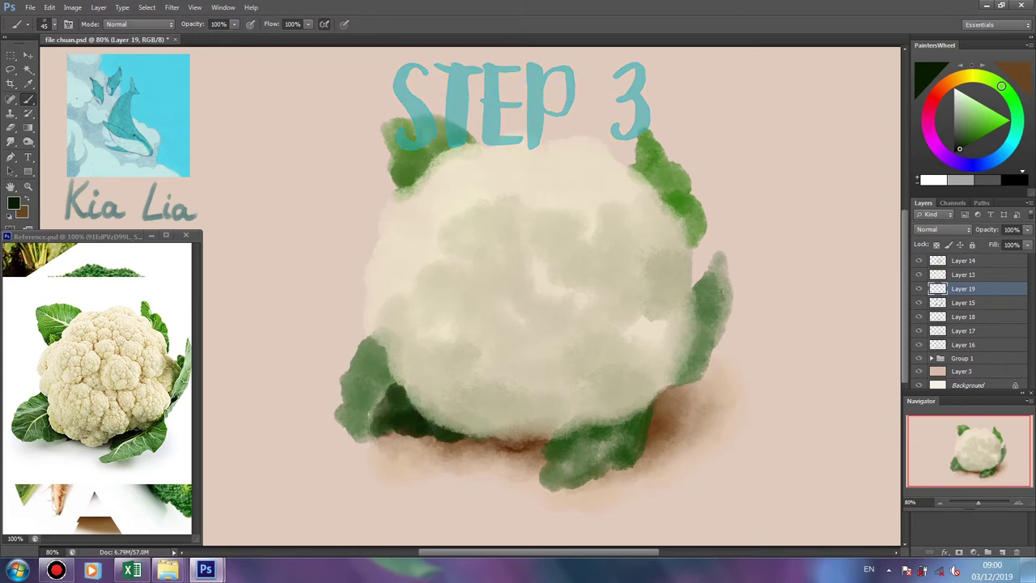
{"action": "left_click_drag", "start_coordinate": [377, 344], "coordinate": [376, 380]}
Add a near-black accent and darker green to the bottom leaf.
{"action": "left_click", "coordinate": [966, 127]}
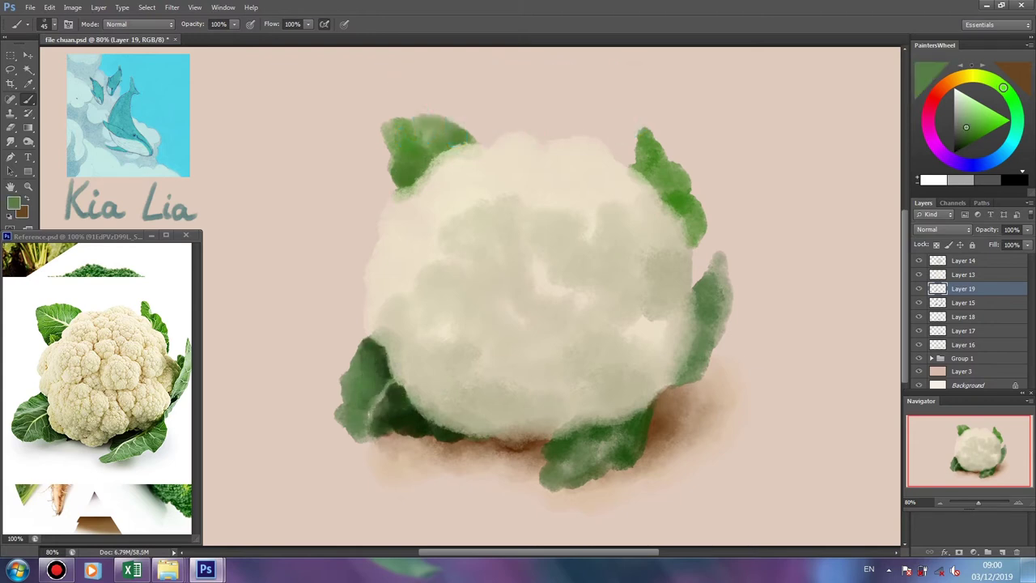
{"action": "left_click", "coordinate": [964, 129]}
{"action": "left_click", "coordinate": [962, 141]}
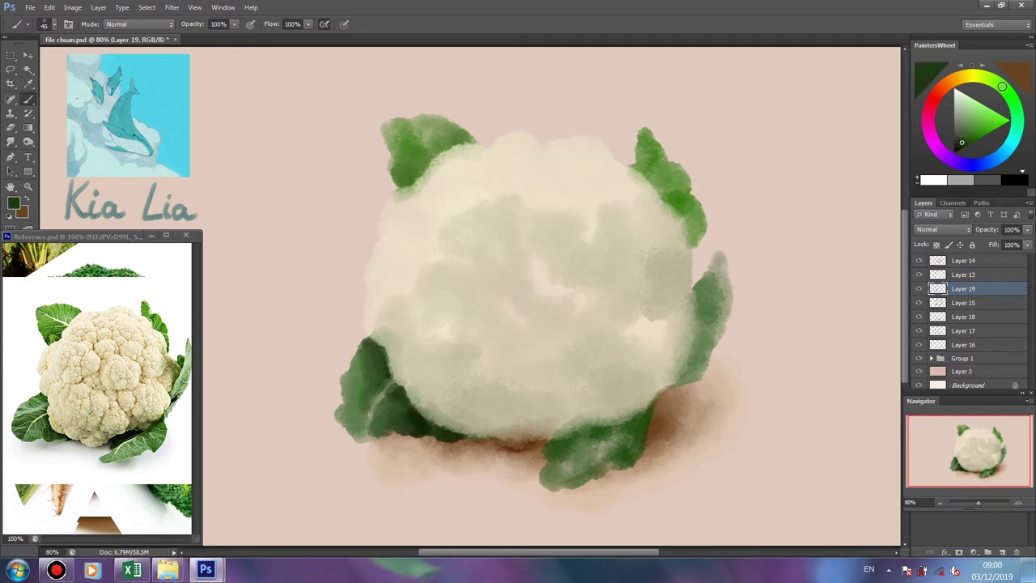
{"action": "left_click", "coordinate": [955, 88]}
{"action": "left_click_drag", "start_coordinate": [554, 449], "coordinate": [603, 427]}
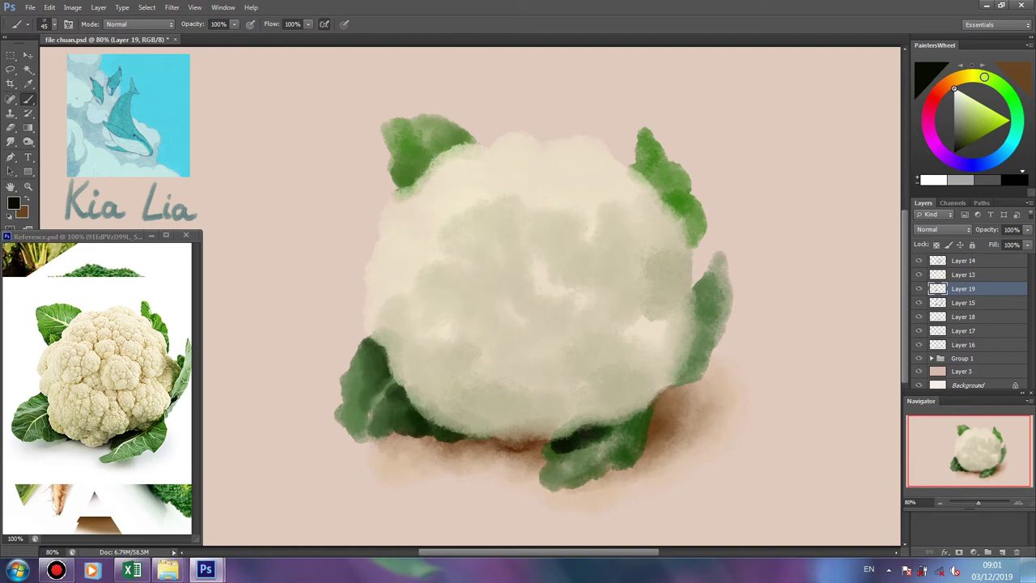
{"action": "left_click", "coordinate": [571, 441], "text": "alt"}
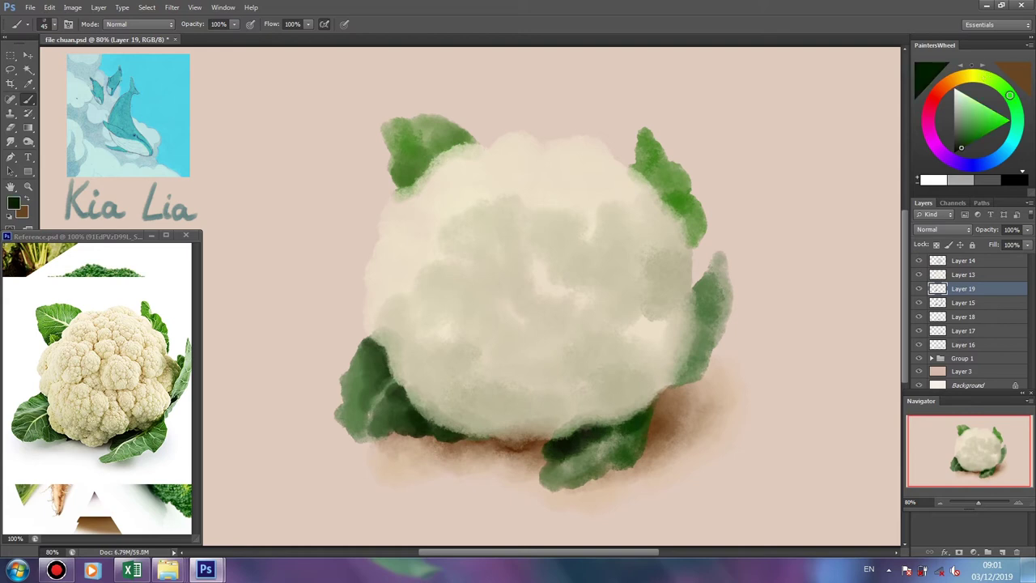
{"action": "left_click", "coordinate": [591, 465], "text": "alt"}
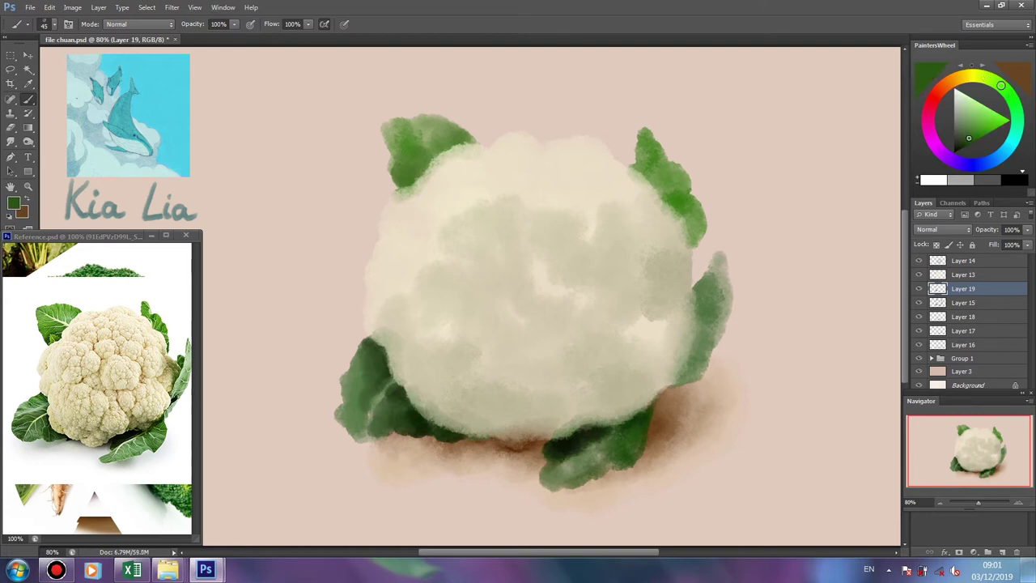
{"action": "left_click_drag", "start_coordinate": [586, 447], "coordinate": [612, 465]}
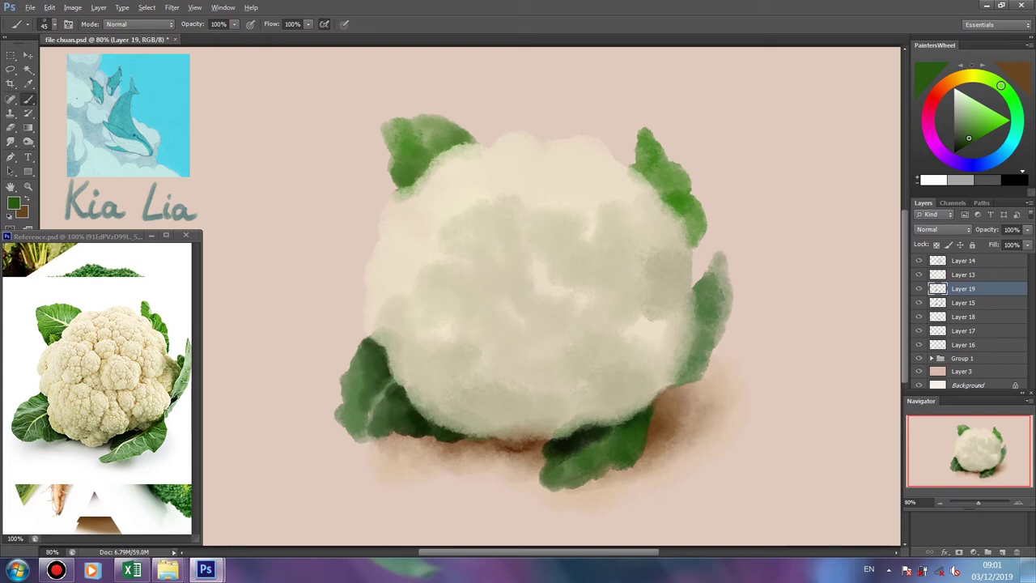
Darken the upper-right leaf with a deeper green.
{"action": "left_click", "coordinate": [718, 302], "text": "alt"}
{"action": "left_click", "coordinate": [711, 322], "text": "alt"}
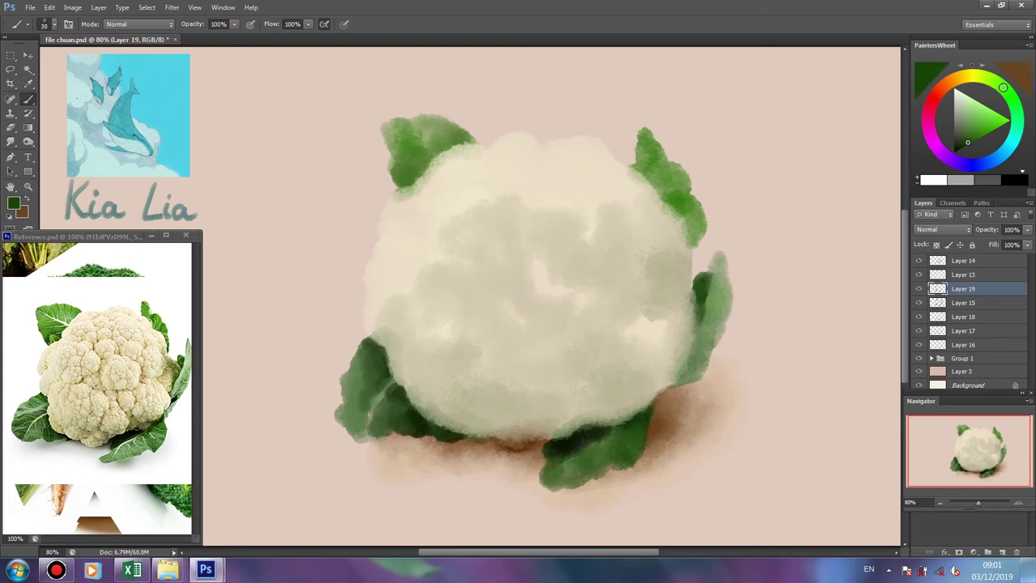
{"action": "left_click_drag", "start_coordinate": [696, 238], "coordinate": [660, 166]}
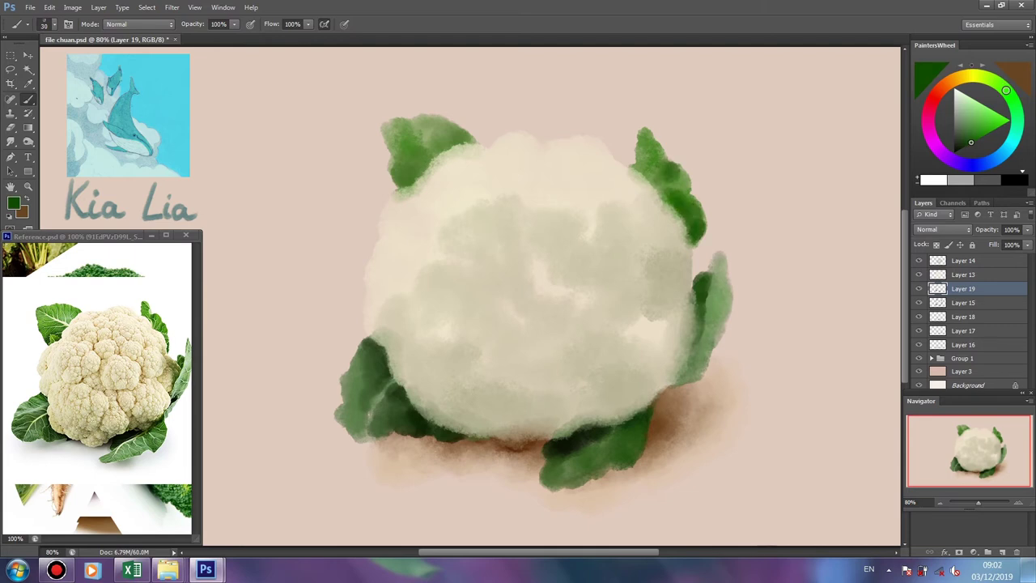
{"action": "key", "text": "e"}
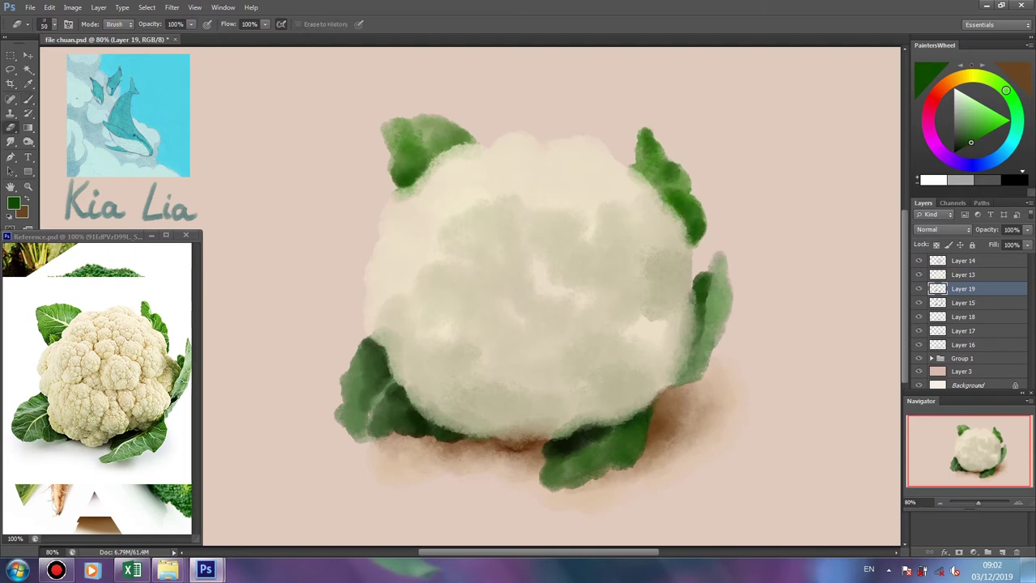
{"action": "key", "text": "b"}
Shade the right and lower-left leaves with saturated green, then add Layer 20.
{"action": "left_click", "coordinate": [711, 292], "text": "alt"}
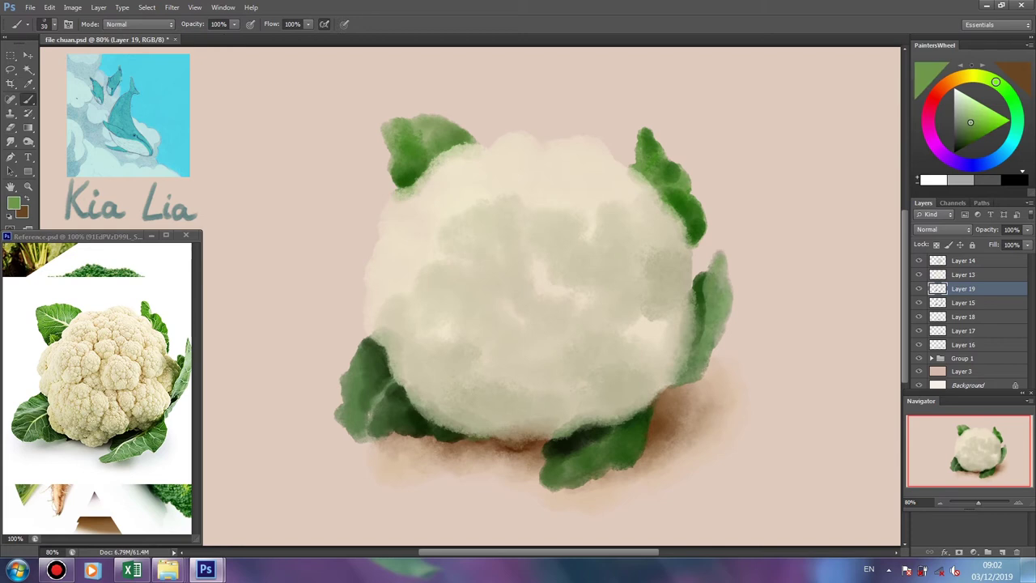
{"action": "left_click", "coordinate": [698, 322], "text": "alt"}
{"action": "left_click_drag", "start_coordinate": [698, 322], "coordinate": [694, 356]}
{"action": "left_click", "coordinate": [711, 338], "text": "alt"}
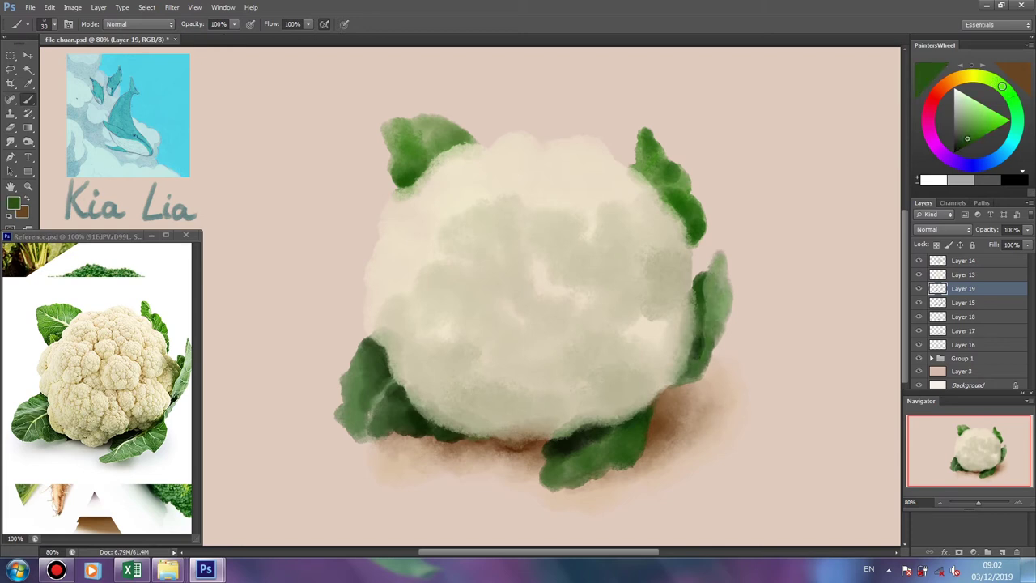
{"action": "left_click", "coordinate": [704, 308], "text": "alt"}
{"action": "left_click_drag", "start_coordinate": [355, 403], "coordinate": [361, 382]}
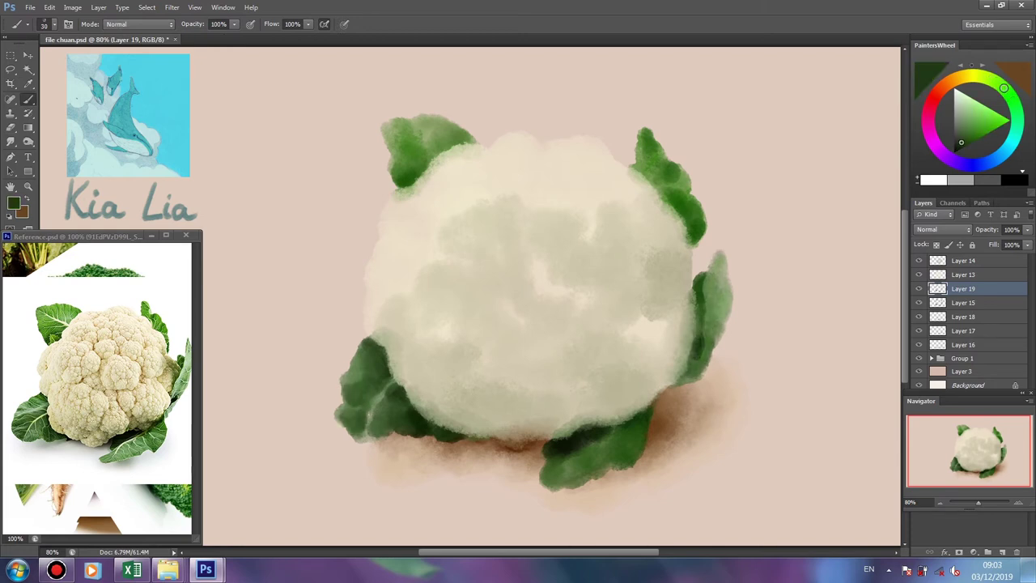
{"action": "left_click", "coordinate": [708, 316], "text": "alt"}
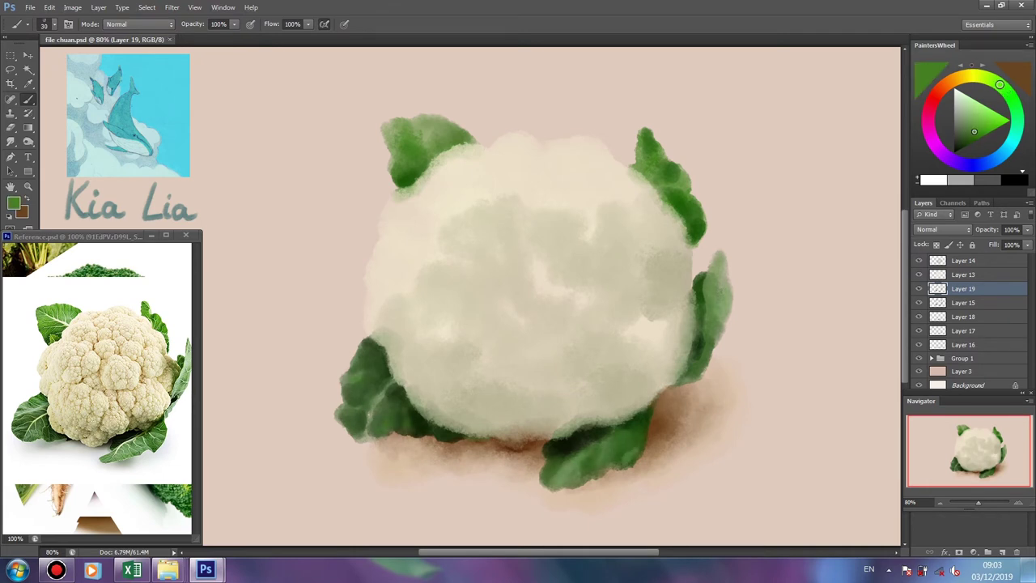
{"action": "key", "text": "ctrl+shift+alt+n"}
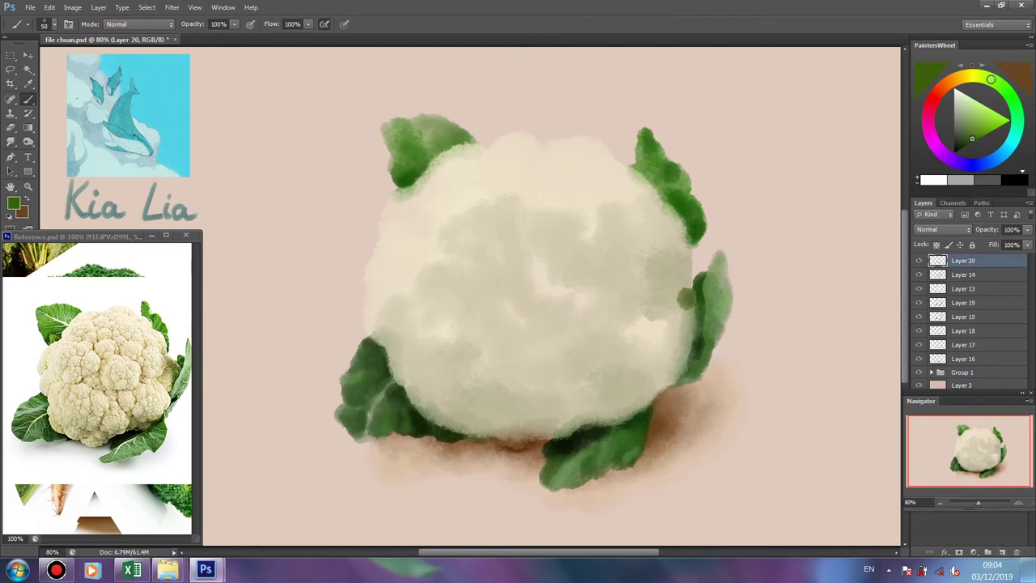
Tint the head's right and lower edges green and sample a slightly darker cream.
{"action": "mouse_move", "coordinate": [680, 284]}
{"action": "left_mouse_down"}
{"action": "mouse_move", "coordinate": [663, 312]}
{"action": "mouse_move", "coordinate": [695, 327]}
{"action": "left_mouse_up"}
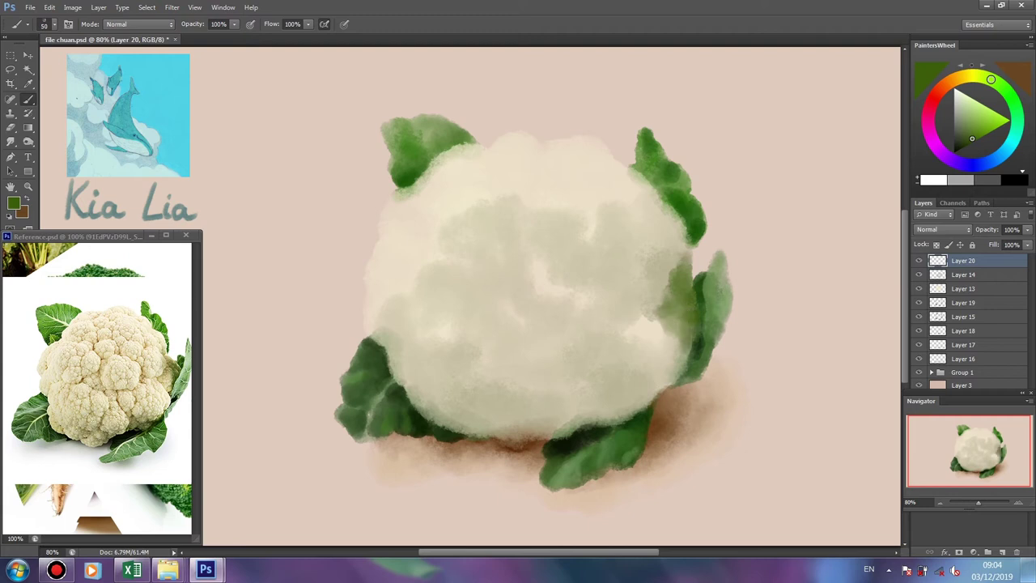
{"action": "mouse_move", "coordinate": [607, 417]}
{"action": "left_mouse_down"}
{"action": "mouse_move", "coordinate": [660, 387]}
{"action": "mouse_move", "coordinate": [589, 397]}
{"action": "mouse_move", "coordinate": [606, 417]}
{"action": "mouse_move", "coordinate": [502, 431]}
{"action": "mouse_move", "coordinate": [484, 405]}
{"action": "mouse_move", "coordinate": [442, 416]}
{"action": "mouse_move", "coordinate": [471, 396]}
{"action": "mouse_move", "coordinate": [421, 405]}
{"action": "mouse_move", "coordinate": [441, 387]}
{"action": "mouse_move", "coordinate": [401, 360]}
{"action": "left_mouse_up"}
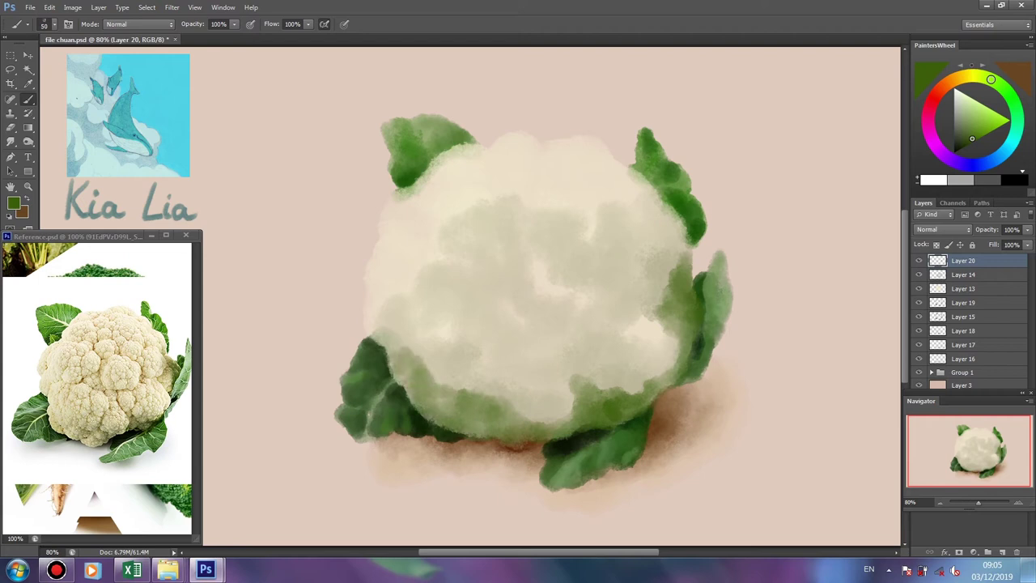
{"action": "left_click", "coordinate": [376, 327], "text": "alt"}
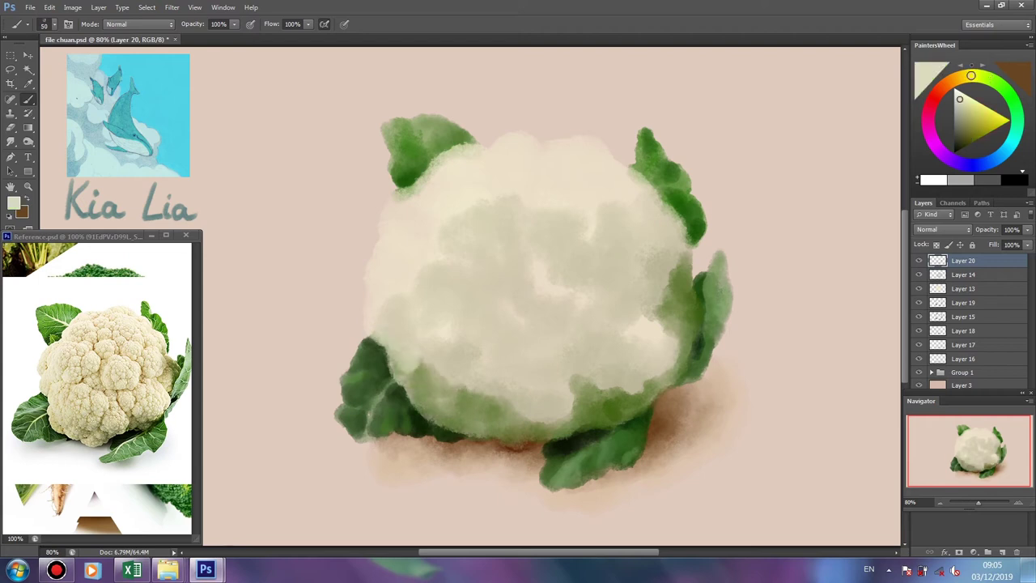
{"action": "left_click_drag", "start_coordinate": [959, 98], "coordinate": [966, 111]}
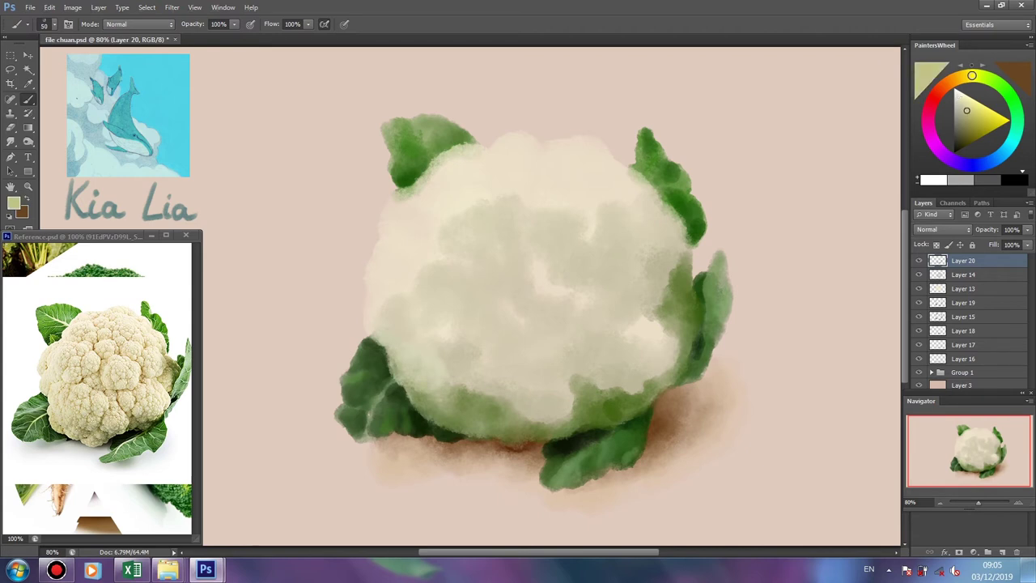
Dab light cream onto the lower head, its lower-right edge and the right leaf.
{"action": "left_click", "coordinate": [476, 401], "text": "alt"}
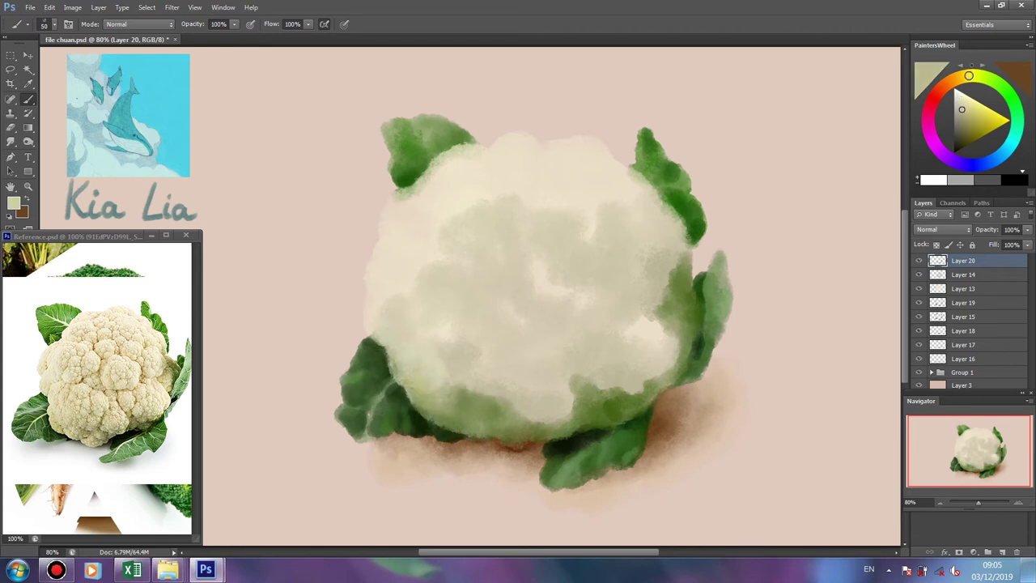
{"action": "mouse_move", "coordinate": [478, 397]}
{"action": "left_mouse_down"}
{"action": "mouse_move", "coordinate": [470, 405]}
{"action": "mouse_move", "coordinate": [542, 429]}
{"action": "mouse_move", "coordinate": [581, 396]}
{"action": "mouse_move", "coordinate": [647, 387]}
{"action": "left_mouse_up"}
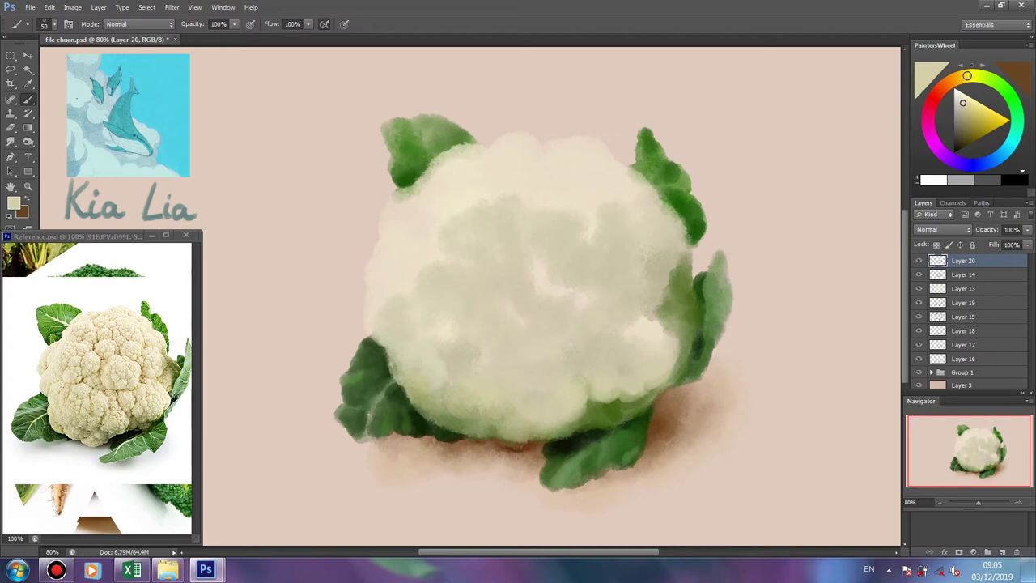
{"action": "left_click_drag", "start_coordinate": [679, 348], "coordinate": [652, 393]}
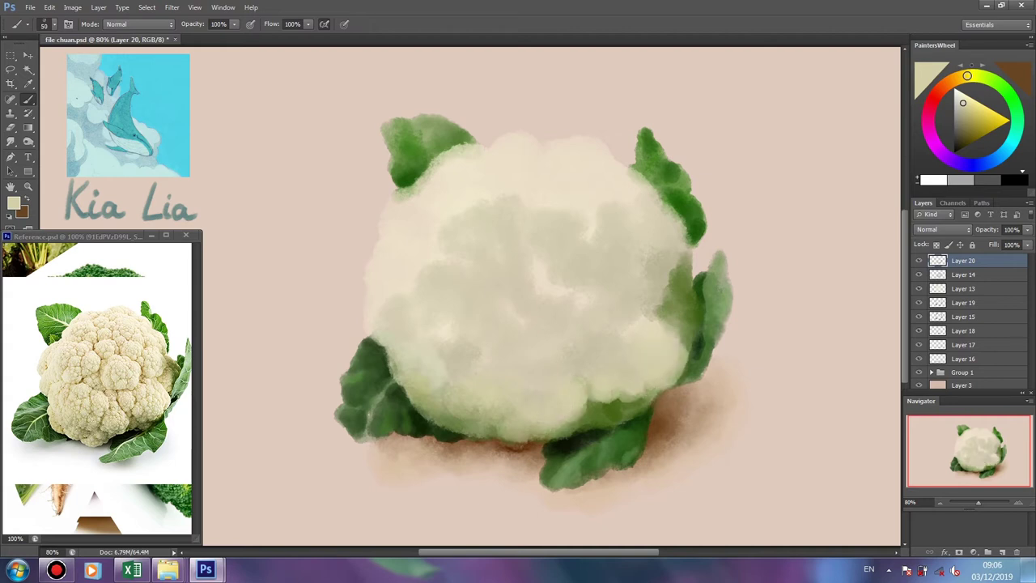
{"action": "mouse_move", "coordinate": [666, 308]}
{"action": "left_mouse_down"}
{"action": "mouse_move", "coordinate": [675, 316]}
{"action": "mouse_move", "coordinate": [654, 306]}
{"action": "mouse_move", "coordinate": [665, 259]}
{"action": "left_mouse_up"}
Settle on a darker olive for crevices and add Layer 21.
{"action": "left_click", "coordinate": [973, 119]}
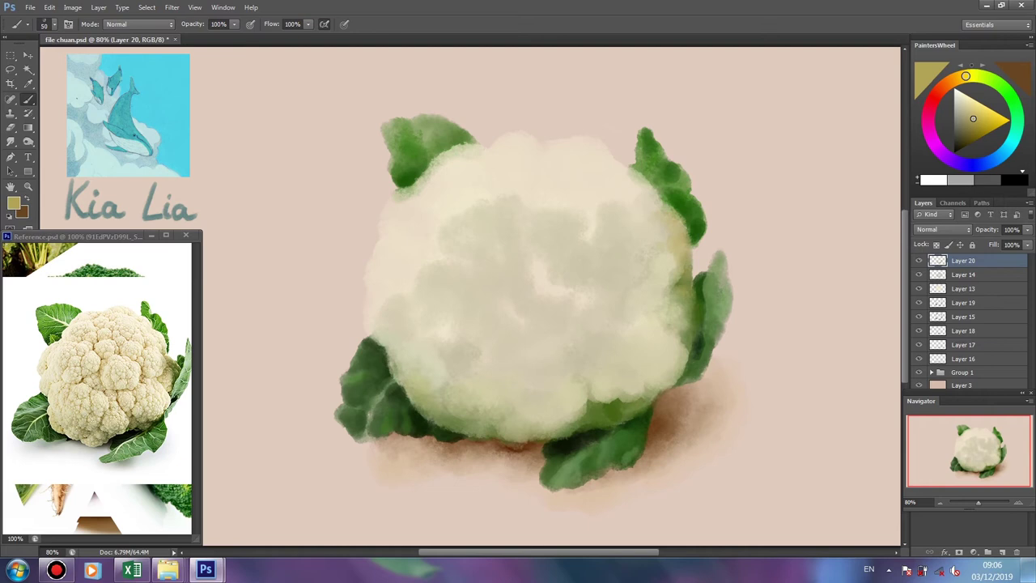
{"action": "left_click", "coordinate": [965, 126]}
{"action": "left_click", "coordinate": [961, 105]}
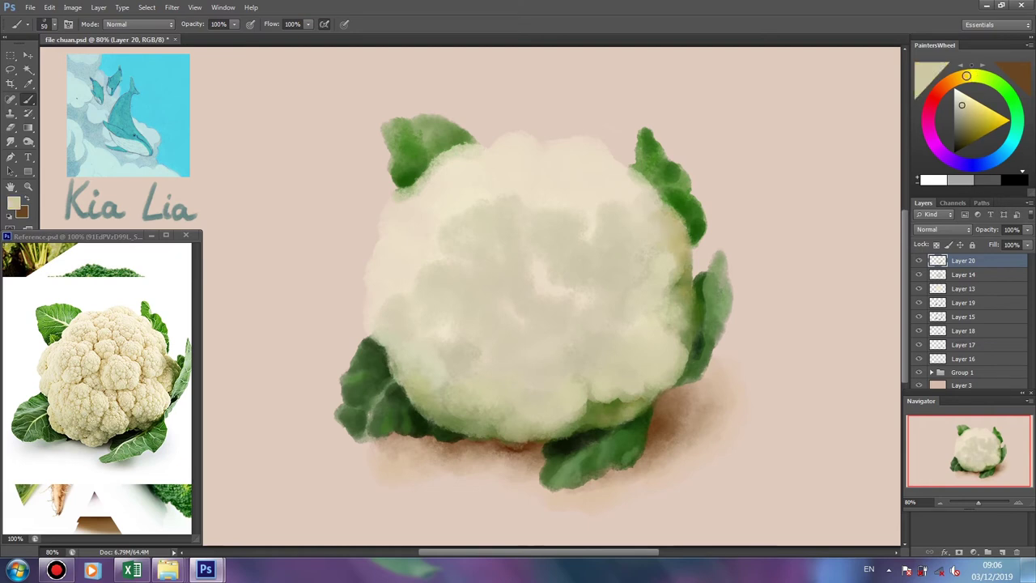
{"action": "left_click", "coordinate": [965, 120]}
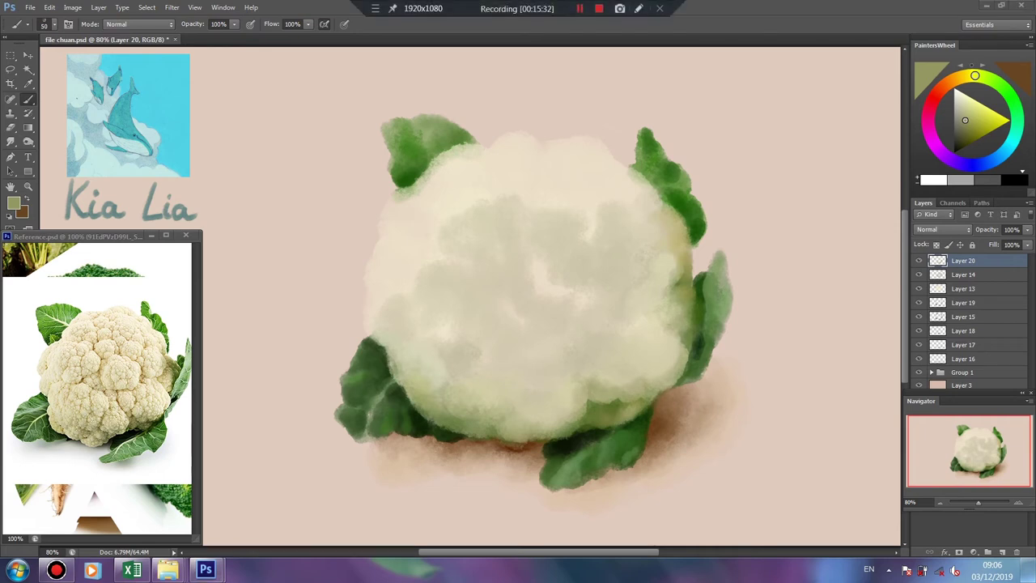
{"action": "key", "text": "ctrl+shift+alt+n"}
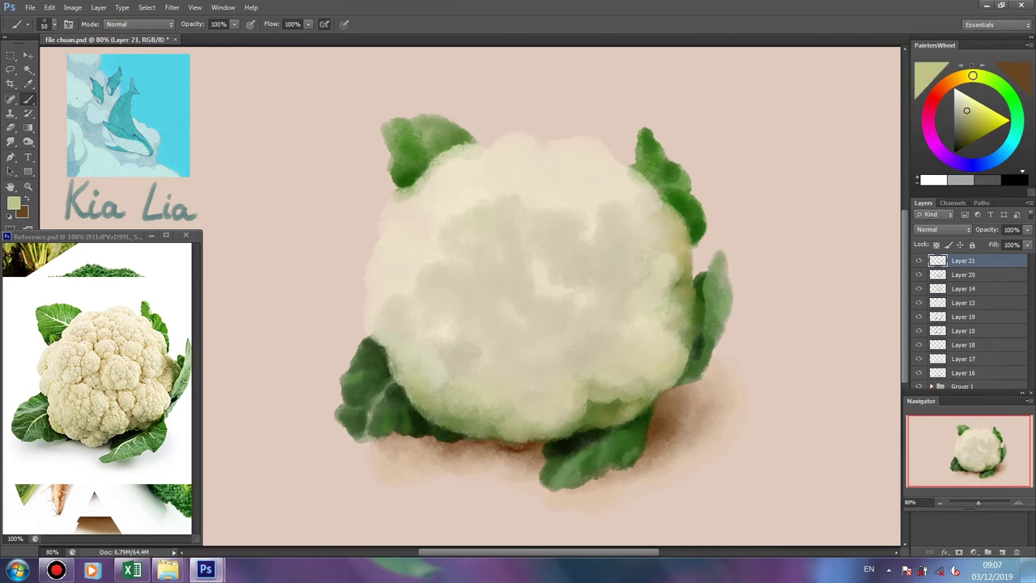
Save, then brush dark-olive floret outlines in the lower centre and left side.
{"action": "key", "text": "ctrl+s"}
{"action": "left_click", "coordinate": [966, 122]}
{"action": "mouse_move", "coordinate": [583, 380]}
{"action": "left_mouse_down"}
{"action": "mouse_move", "coordinate": [559, 344]}
{"action": "mouse_move", "coordinate": [600, 374]}
{"action": "left_mouse_up"}
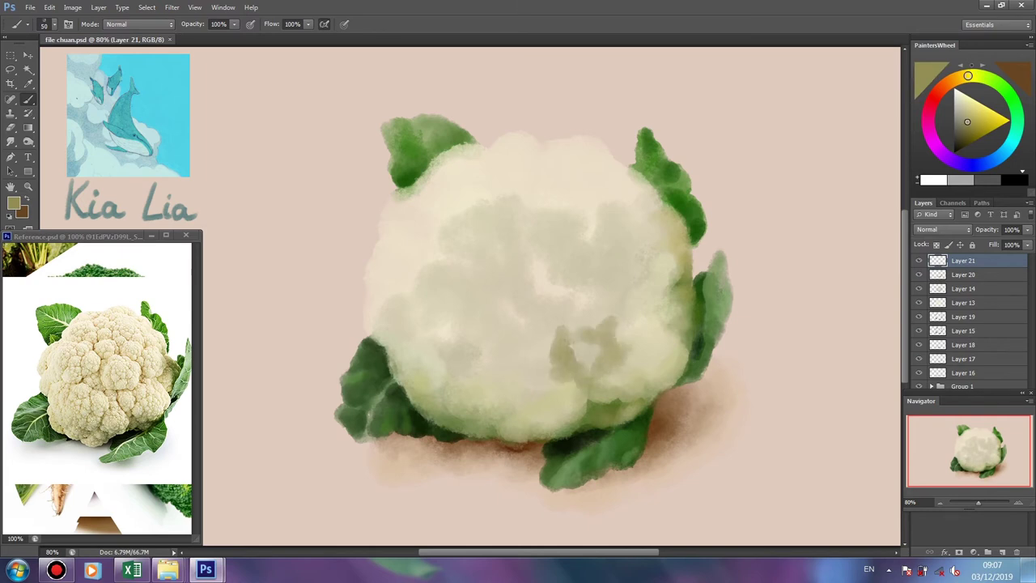
{"action": "mouse_move", "coordinate": [607, 328]}
{"action": "left_mouse_down"}
{"action": "mouse_move", "coordinate": [636, 306]}
{"action": "mouse_move", "coordinate": [670, 317]}
{"action": "mouse_move", "coordinate": [668, 299]}
{"action": "mouse_move", "coordinate": [611, 267]}
{"action": "mouse_move", "coordinate": [640, 239]}
{"action": "mouse_move", "coordinate": [664, 239]}
{"action": "mouse_move", "coordinate": [603, 217]}
{"action": "mouse_move", "coordinate": [582, 268]}
{"action": "mouse_move", "coordinate": [550, 255]}
{"action": "mouse_move", "coordinate": [514, 295]}
{"action": "mouse_move", "coordinate": [538, 348]}
{"action": "mouse_move", "coordinate": [494, 323]}
{"action": "mouse_move", "coordinate": [502, 282]}
{"action": "left_mouse_up"}
{"action": "mouse_move", "coordinate": [437, 296]}
{"action": "left_mouse_down"}
{"action": "mouse_move", "coordinate": [391, 328]}
{"action": "mouse_move", "coordinate": [453, 325]}
{"action": "left_mouse_up"}
{"action": "mouse_move", "coordinate": [394, 344]}
{"action": "left_mouse_down"}
{"action": "mouse_move", "coordinate": [422, 360]}
{"action": "mouse_move", "coordinate": [439, 393]}
{"action": "mouse_move", "coordinate": [510, 418]}
{"action": "mouse_move", "coordinate": [550, 380]}
{"action": "left_mouse_up"}
Outline florets along the lower head, centre, upper-left and across the top.
{"action": "left_click_drag", "start_coordinate": [522, 414], "coordinate": [562, 427]}
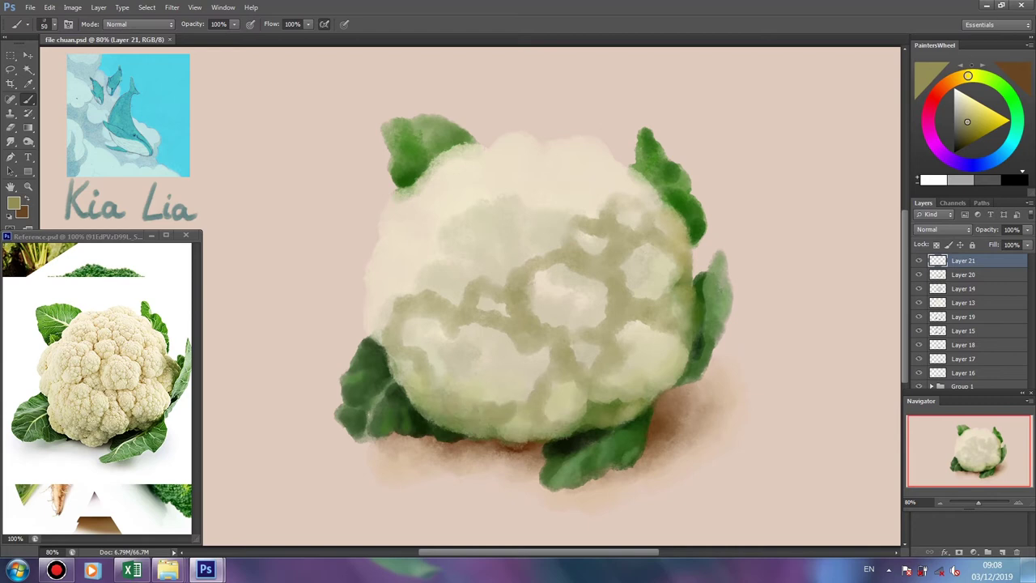
{"action": "mouse_move", "coordinate": [517, 356]}
{"action": "left_mouse_down"}
{"action": "mouse_move", "coordinate": [480, 332]}
{"action": "mouse_move", "coordinate": [550, 378]}
{"action": "left_mouse_up"}
{"action": "mouse_move", "coordinate": [476, 279]}
{"action": "left_mouse_down"}
{"action": "mouse_move", "coordinate": [530, 241]}
{"action": "mouse_move", "coordinate": [559, 247]}
{"action": "mouse_move", "coordinate": [477, 243]}
{"action": "mouse_move", "coordinate": [433, 263]}
{"action": "mouse_move", "coordinate": [396, 299]}
{"action": "mouse_move", "coordinate": [364, 267]}
{"action": "mouse_move", "coordinate": [399, 204]}
{"action": "left_mouse_up"}
{"action": "left_click_drag", "start_coordinate": [407, 261], "coordinate": [424, 244]}
{"action": "mouse_move", "coordinate": [427, 191]}
{"action": "left_mouse_down"}
{"action": "mouse_move", "coordinate": [461, 213]}
{"action": "mouse_move", "coordinate": [482, 205]}
{"action": "mouse_move", "coordinate": [454, 187]}
{"action": "mouse_move", "coordinate": [537, 195]}
{"action": "left_mouse_up"}
{"action": "mouse_move", "coordinate": [509, 159]}
{"action": "left_mouse_down"}
{"action": "mouse_move", "coordinate": [553, 199]}
{"action": "mouse_move", "coordinate": [585, 178]}
{"action": "mouse_move", "coordinate": [599, 202]}
{"action": "left_mouse_up"}
Finish the top-right floret outlines and choose pale cream on new Layer 22.
{"action": "left_click_drag", "start_coordinate": [564, 149], "coordinate": [530, 174]}
{"action": "left_click_drag", "start_coordinate": [602, 150], "coordinate": [594, 157]}
{"action": "left_click", "coordinate": [1002, 552]}
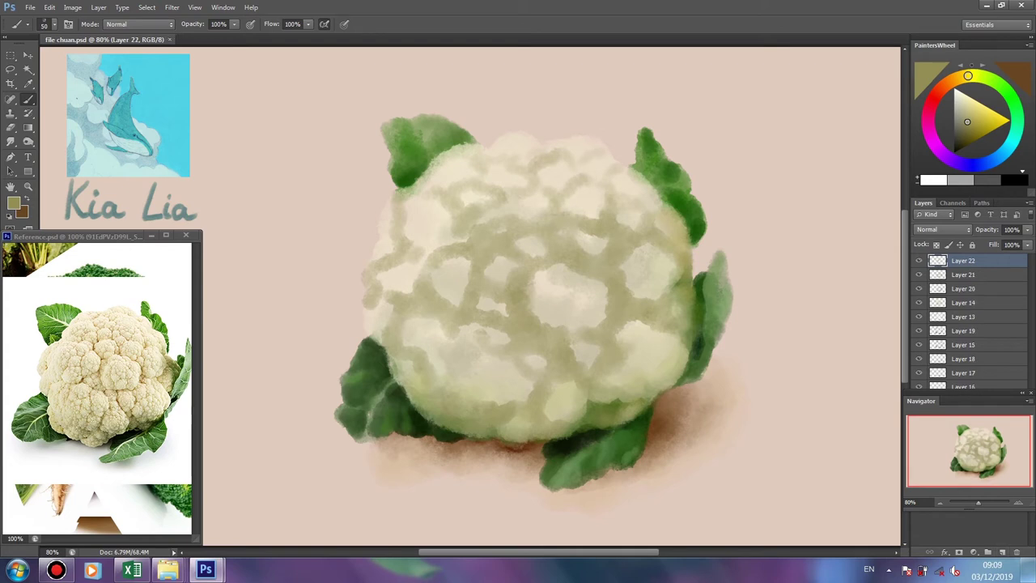
{"action": "left_click", "coordinate": [536, 271], "text": "alt"}
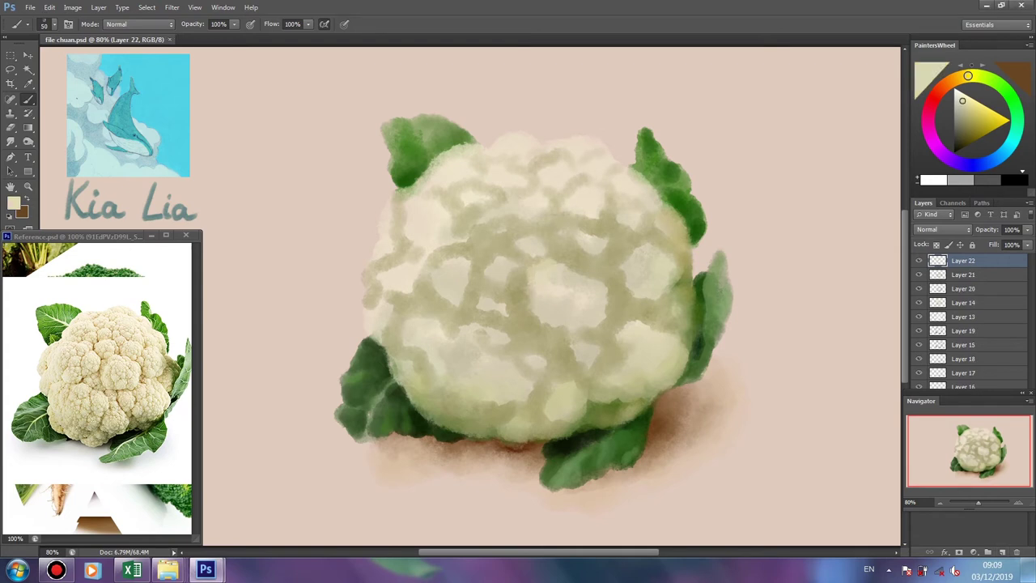
Highlight the central, upper-right and top florets in pale cream.
{"action": "mouse_move", "coordinate": [524, 296]}
{"action": "left_mouse_down"}
{"action": "mouse_move", "coordinate": [577, 262]}
{"action": "mouse_move", "coordinate": [604, 285]}
{"action": "mouse_move", "coordinate": [526, 311]}
{"action": "left_mouse_up"}
{"action": "mouse_move", "coordinate": [618, 270]}
{"action": "left_mouse_down"}
{"action": "mouse_move", "coordinate": [661, 243]}
{"action": "mouse_move", "coordinate": [677, 282]}
{"action": "left_mouse_up"}
{"action": "mouse_move", "coordinate": [652, 233]}
{"action": "left_mouse_down"}
{"action": "mouse_move", "coordinate": [680, 217]}
{"action": "mouse_move", "coordinate": [633, 169]}
{"action": "left_mouse_up"}
{"action": "left_click_drag", "start_coordinate": [615, 218], "coordinate": [612, 204]}
{"action": "mouse_move", "coordinate": [557, 161]}
{"action": "left_mouse_down"}
{"action": "mouse_move", "coordinate": [546, 154]}
{"action": "mouse_move", "coordinate": [508, 177]}
{"action": "mouse_move", "coordinate": [493, 167]}
{"action": "mouse_move", "coordinate": [469, 193]}
{"action": "mouse_move", "coordinate": [447, 161]}
{"action": "left_mouse_up"}
Brighten the upper-left, middle-left and right-of-centre florets with cream.
{"action": "left_click_drag", "start_coordinate": [482, 212], "coordinate": [463, 231]}
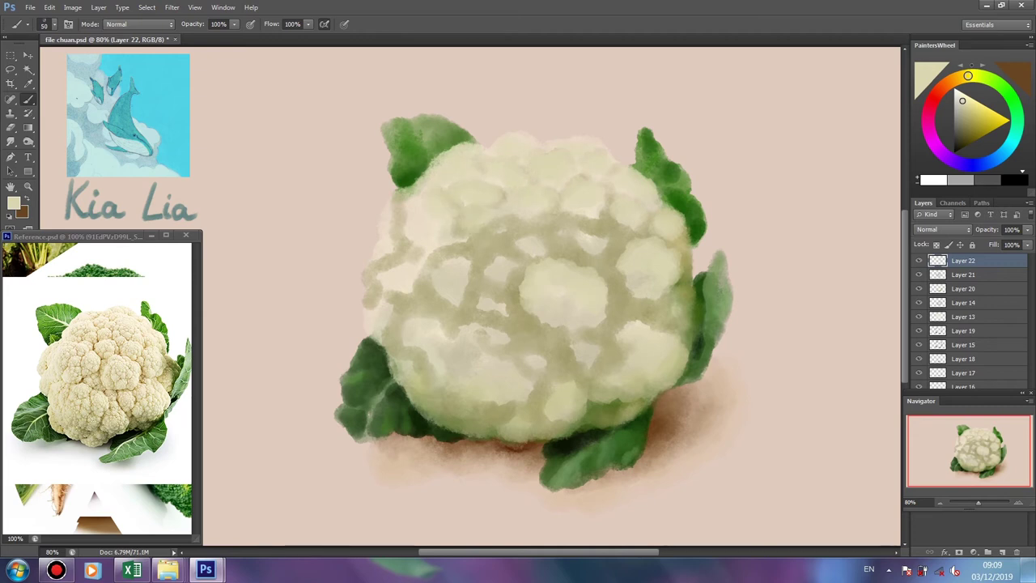
{"action": "mouse_move", "coordinate": [407, 193]}
{"action": "left_mouse_down"}
{"action": "mouse_move", "coordinate": [400, 221]}
{"action": "mouse_move", "coordinate": [413, 252]}
{"action": "left_mouse_up"}
{"action": "mouse_move", "coordinate": [447, 247]}
{"action": "left_mouse_down"}
{"action": "mouse_move", "coordinate": [469, 258]}
{"action": "mouse_move", "coordinate": [434, 265]}
{"action": "mouse_move", "coordinate": [518, 221]}
{"action": "mouse_move", "coordinate": [605, 231]}
{"action": "left_mouse_up"}
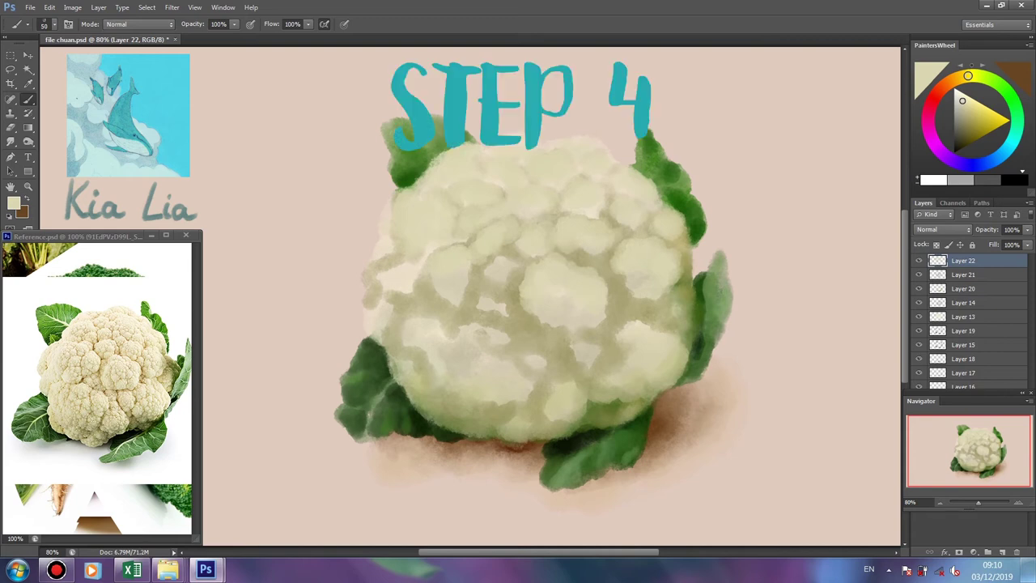
{"action": "mouse_move", "coordinate": [568, 270]}
{"action": "left_mouse_down"}
{"action": "mouse_move", "coordinate": [612, 302]}
{"action": "mouse_move", "coordinate": [619, 243]}
{"action": "left_mouse_up"}
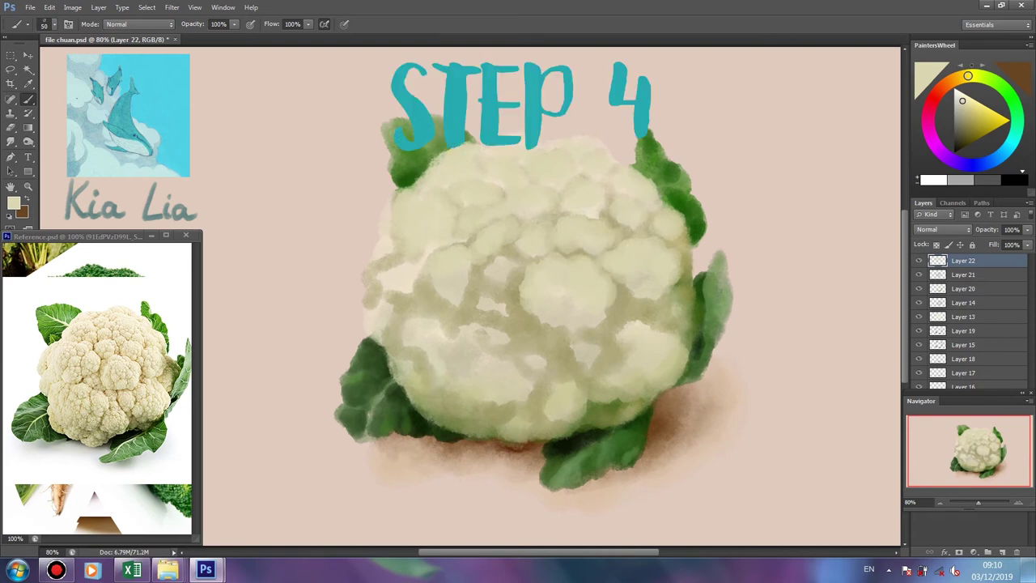
Brush cream highlights on the left-centre, lower-centre and right-side florets.
{"action": "mouse_move", "coordinate": [518, 255]}
{"action": "left_mouse_down"}
{"action": "mouse_move", "coordinate": [512, 283]}
{"action": "mouse_move", "coordinate": [429, 292]}
{"action": "mouse_move", "coordinate": [377, 268]}
{"action": "left_mouse_up"}
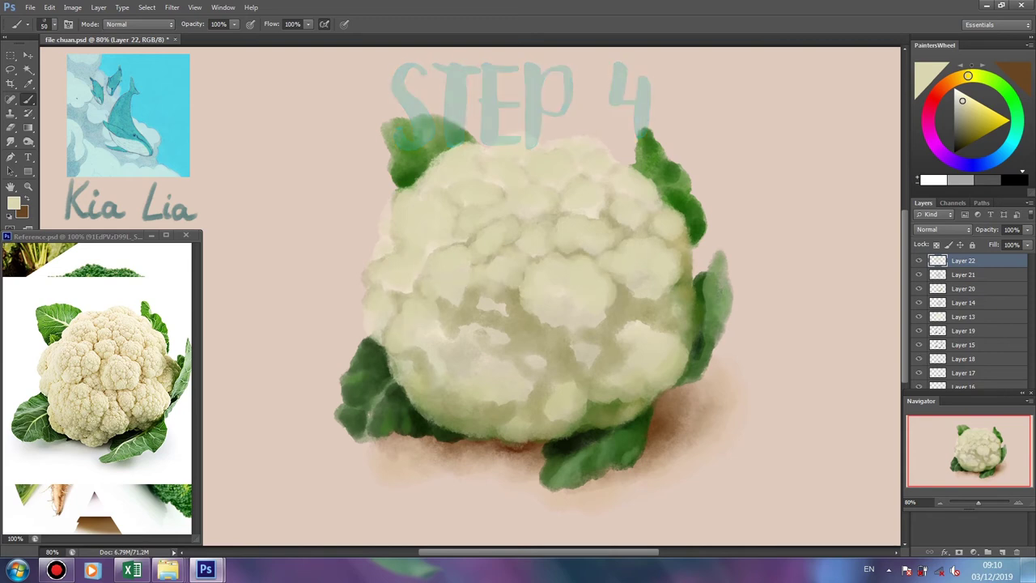
{"action": "mouse_move", "coordinate": [507, 290]}
{"action": "left_mouse_down"}
{"action": "mouse_move", "coordinate": [468, 309]}
{"action": "mouse_move", "coordinate": [453, 335]}
{"action": "mouse_move", "coordinate": [531, 319]}
{"action": "mouse_move", "coordinate": [557, 392]}
{"action": "mouse_move", "coordinate": [567, 339]}
{"action": "mouse_move", "coordinate": [606, 340]}
{"action": "mouse_move", "coordinate": [648, 311]}
{"action": "mouse_move", "coordinate": [677, 366]}
{"action": "left_mouse_up"}
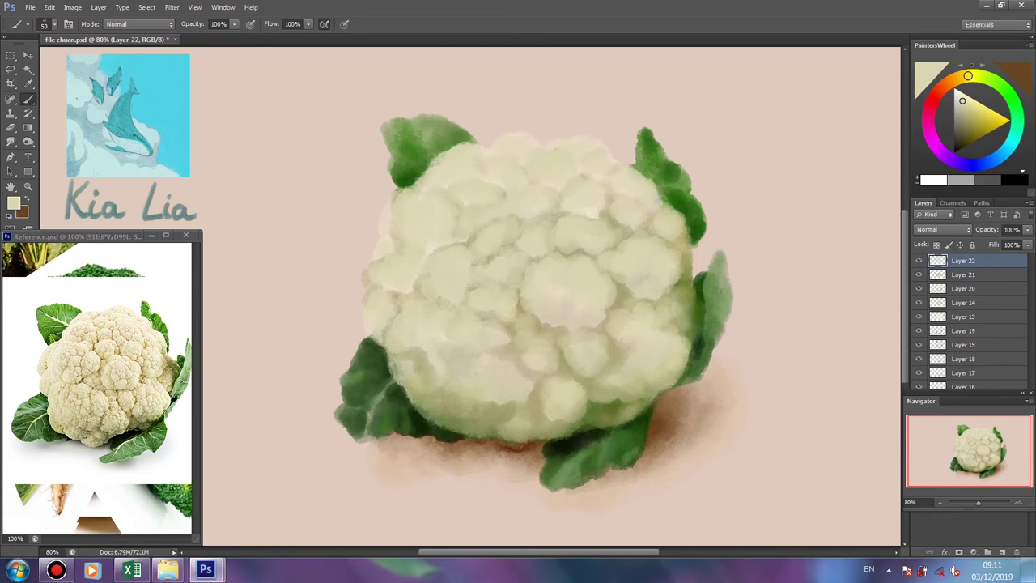
{"action": "left_click_drag", "start_coordinate": [684, 301], "coordinate": [686, 327]}
{"action": "mouse_move", "coordinate": [510, 348]}
{"action": "left_mouse_down"}
{"action": "mouse_move", "coordinate": [463, 372]}
{"action": "mouse_move", "coordinate": [528, 383]}
{"action": "left_mouse_up"}
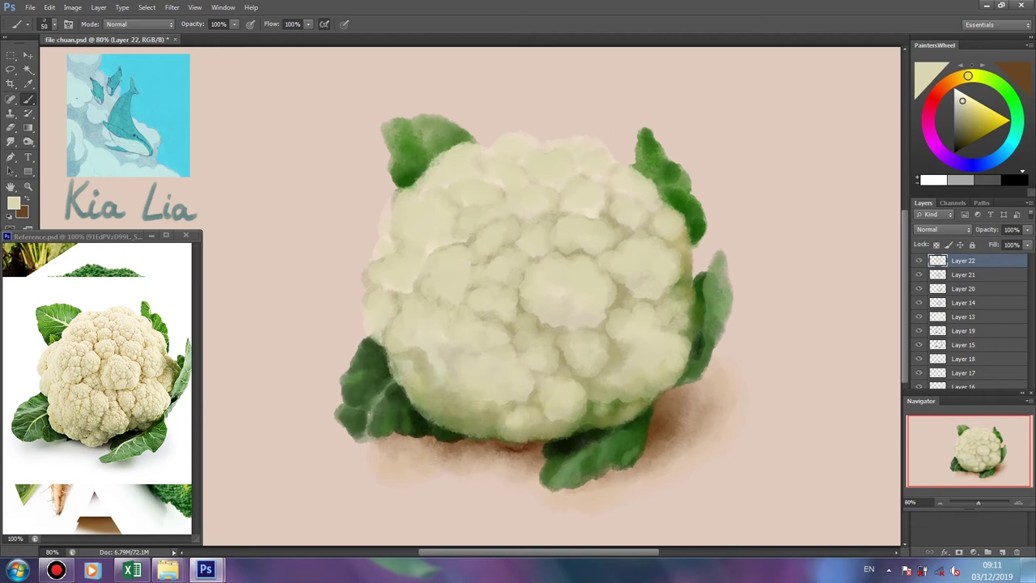
On a new layer, shade the central, lower and upper-central florets with a sampled darker cream.
{"action": "key", "text": "ctrl+shift+alt+n"}
{"action": "left_click", "coordinate": [566, 315], "text": "alt"}
{"action": "mouse_move", "coordinate": [551, 307]}
{"action": "left_mouse_down"}
{"action": "mouse_move", "coordinate": [603, 301]}
{"action": "mouse_move", "coordinate": [579, 306]}
{"action": "left_mouse_up"}
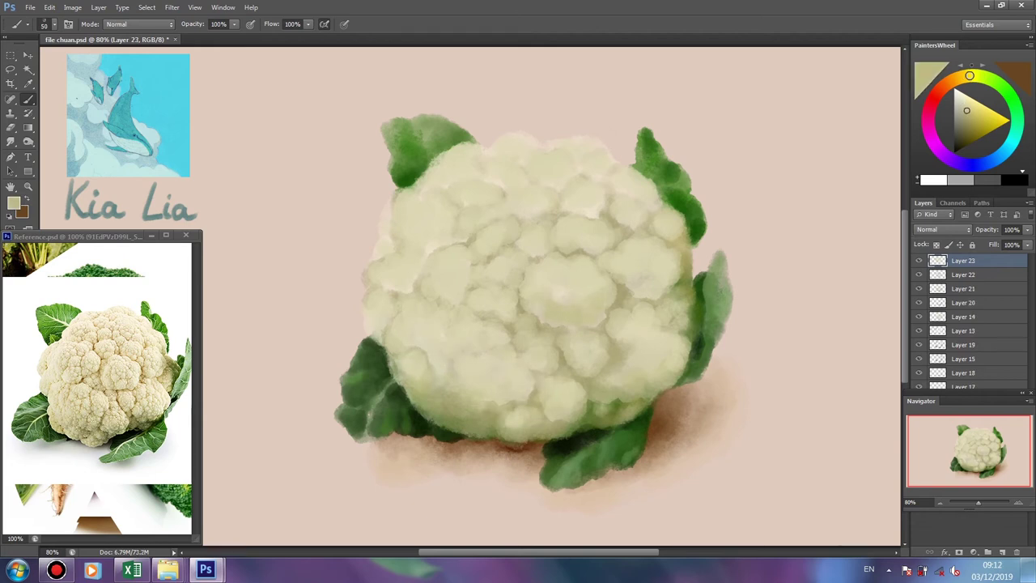
{"action": "mouse_move", "coordinate": [540, 364]}
{"action": "left_mouse_down"}
{"action": "mouse_move", "coordinate": [517, 387]}
{"action": "mouse_move", "coordinate": [474, 379]}
{"action": "mouse_move", "coordinate": [458, 328]}
{"action": "mouse_move", "coordinate": [431, 331]}
{"action": "left_mouse_up"}
{"action": "mouse_move", "coordinate": [477, 333]}
{"action": "left_mouse_down"}
{"action": "mouse_move", "coordinate": [411, 323]}
{"action": "mouse_move", "coordinate": [419, 329]}
{"action": "left_mouse_up"}
{"action": "left_click_drag", "start_coordinate": [565, 407], "coordinate": [550, 397]}
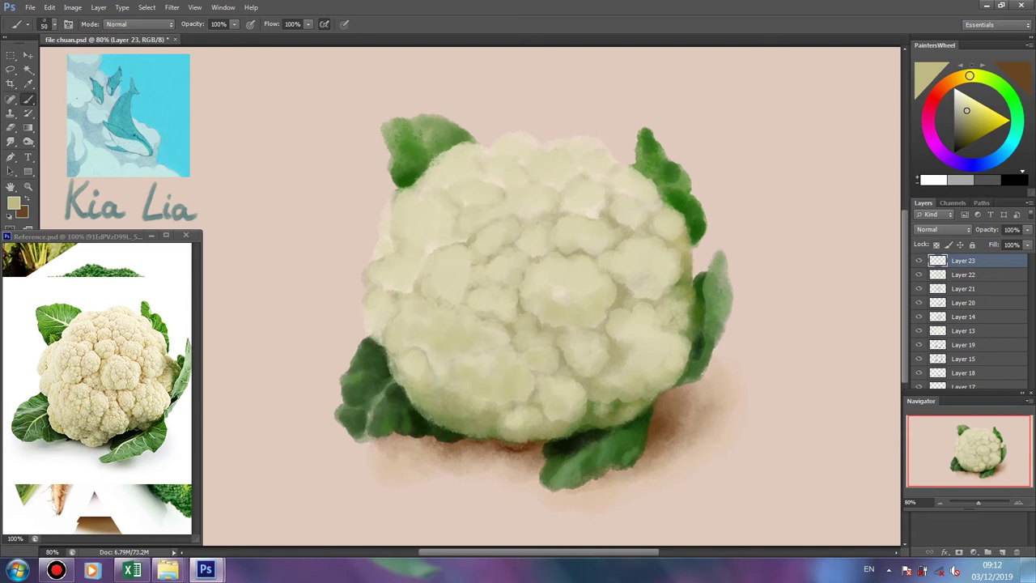
{"action": "left_click_drag", "start_coordinate": [579, 304], "coordinate": [567, 289]}
{"action": "left_click_drag", "start_coordinate": [604, 277], "coordinate": [591, 290]}
{"action": "left_click_drag", "start_coordinate": [581, 237], "coordinate": [575, 245]}
{"action": "left_click_drag", "start_coordinate": [573, 229], "coordinate": [497, 277]}
Shade the upper, right-side and upper-left florets with darker cream.
{"action": "left_click_drag", "start_coordinate": [511, 311], "coordinate": [492, 296]}
{"action": "mouse_move", "coordinate": [528, 213]}
{"action": "left_mouse_down"}
{"action": "mouse_move", "coordinate": [511, 194]}
{"action": "mouse_move", "coordinate": [529, 205]}
{"action": "left_mouse_up"}
{"action": "left_click_drag", "start_coordinate": [594, 214], "coordinate": [567, 202]}
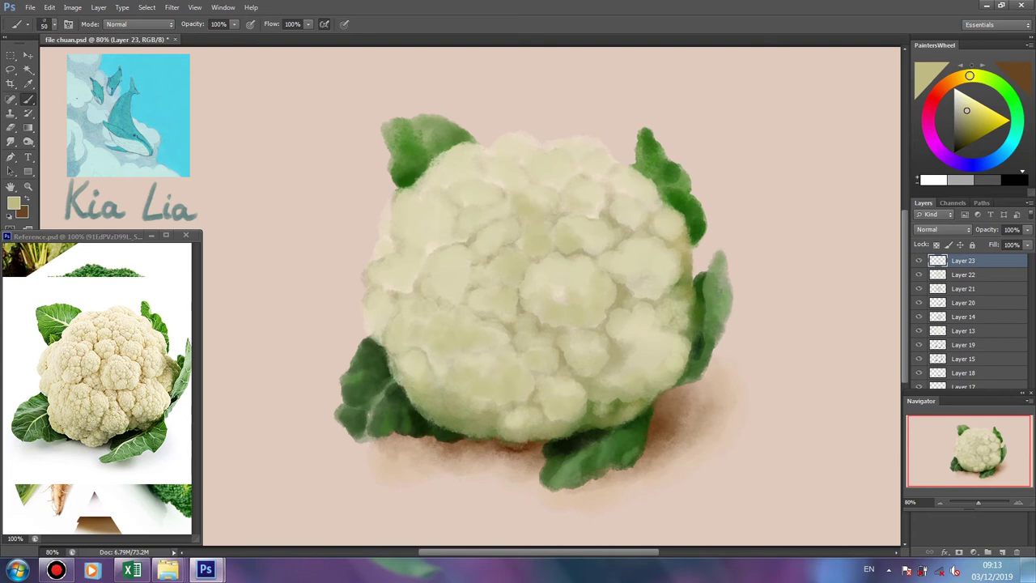
{"action": "left_click_drag", "start_coordinate": [627, 187], "coordinate": [592, 212]}
{"action": "left_click_drag", "start_coordinate": [659, 297], "coordinate": [636, 285]}
{"action": "left_click_drag", "start_coordinate": [667, 279], "coordinate": [655, 285]}
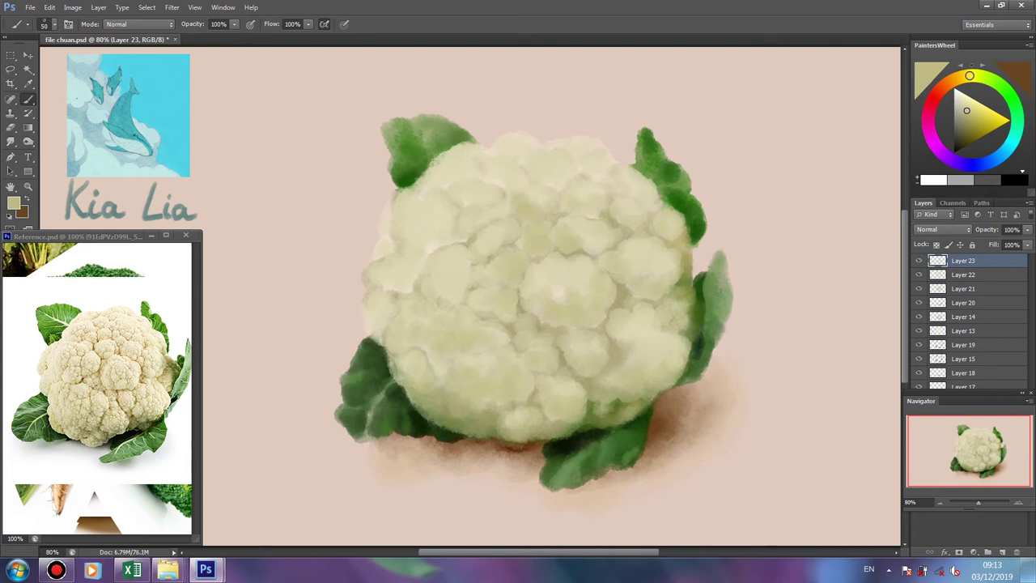
{"action": "mouse_move", "coordinate": [462, 305]}
{"action": "left_mouse_down"}
{"action": "mouse_move", "coordinate": [435, 279]}
{"action": "mouse_move", "coordinate": [403, 278]}
{"action": "mouse_move", "coordinate": [388, 266]}
{"action": "left_mouse_up"}
{"action": "mouse_move", "coordinate": [437, 272]}
{"action": "left_mouse_down"}
{"action": "mouse_move", "coordinate": [397, 241]}
{"action": "mouse_move", "coordinate": [435, 212]}
{"action": "left_mouse_up"}
{"action": "left_click_drag", "start_coordinate": [474, 204], "coordinate": [458, 191]}
Add darker dabs to the central, top and left-edge florets, then save and add a new layer.
{"action": "left_click_drag", "start_coordinate": [501, 225], "coordinate": [480, 211]}
{"action": "left_click_drag", "start_coordinate": [396, 314], "coordinate": [383, 302]}
{"action": "left_click_drag", "start_coordinate": [573, 303], "coordinate": [554, 282]}
{"action": "left_click_drag", "start_coordinate": [555, 295], "coordinate": [529, 265]}
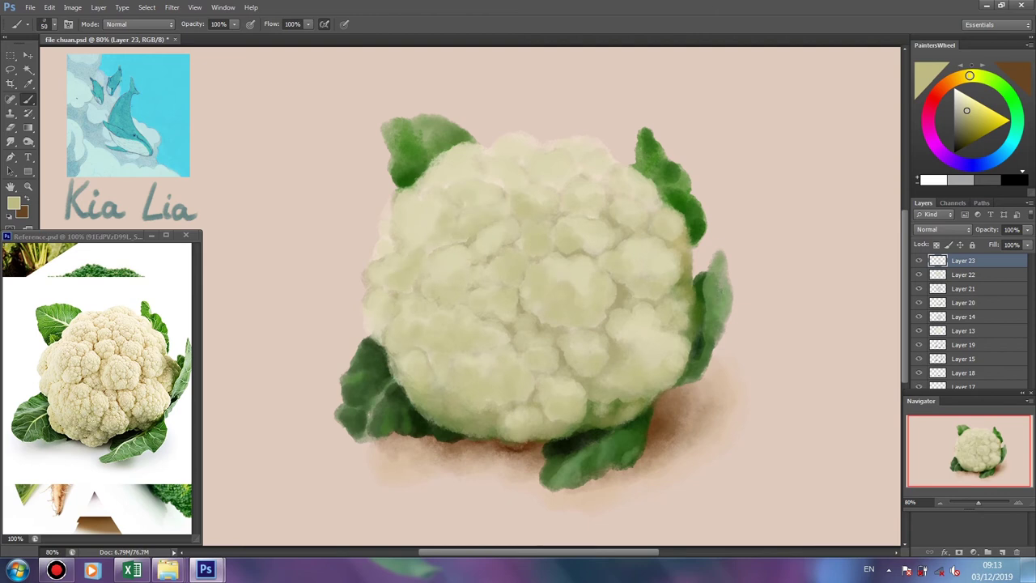
{"action": "left_click_drag", "start_coordinate": [561, 186], "coordinate": [551, 177]}
{"action": "mouse_move", "coordinate": [570, 184]}
{"action": "left_mouse_down"}
{"action": "mouse_move", "coordinate": [558, 165]}
{"action": "mouse_move", "coordinate": [509, 178]}
{"action": "left_mouse_up"}
{"action": "left_click_drag", "start_coordinate": [390, 244], "coordinate": [386, 237]}
{"action": "key", "text": "ctrl+shift+alt+n"}
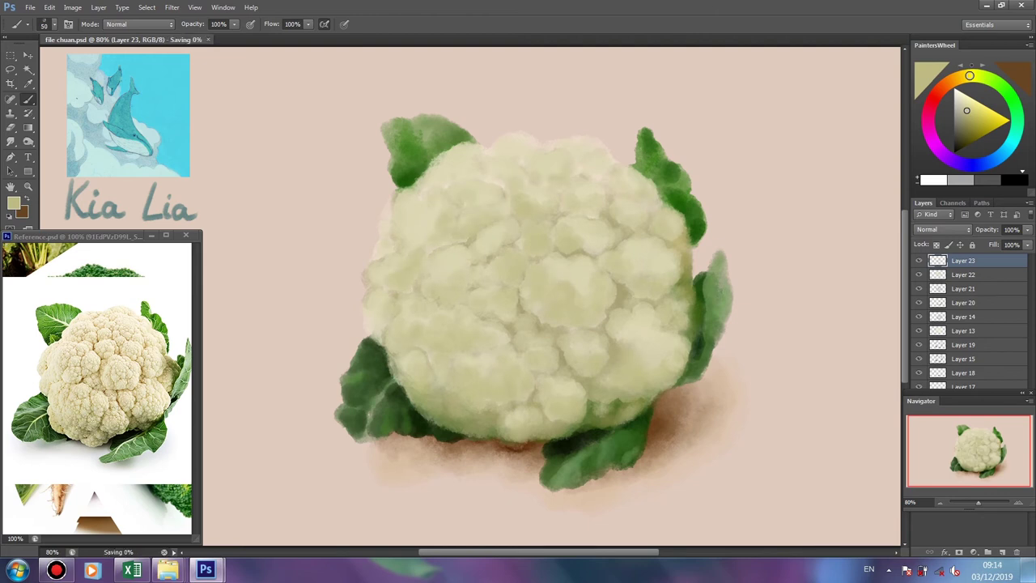
{"action": "mouse_move", "coordinate": [588, 157]}
{"action": "left_mouse_down"}
{"action": "mouse_move", "coordinate": [576, 149]}
{"action": "mouse_move", "coordinate": [494, 165]}
{"action": "mouse_move", "coordinate": [434, 194]}
{"action": "left_mouse_up"}
Dab darker shading onto the upper-left and middle florets.
{"action": "left_click_drag", "start_coordinate": [441, 241], "coordinate": [421, 243]}
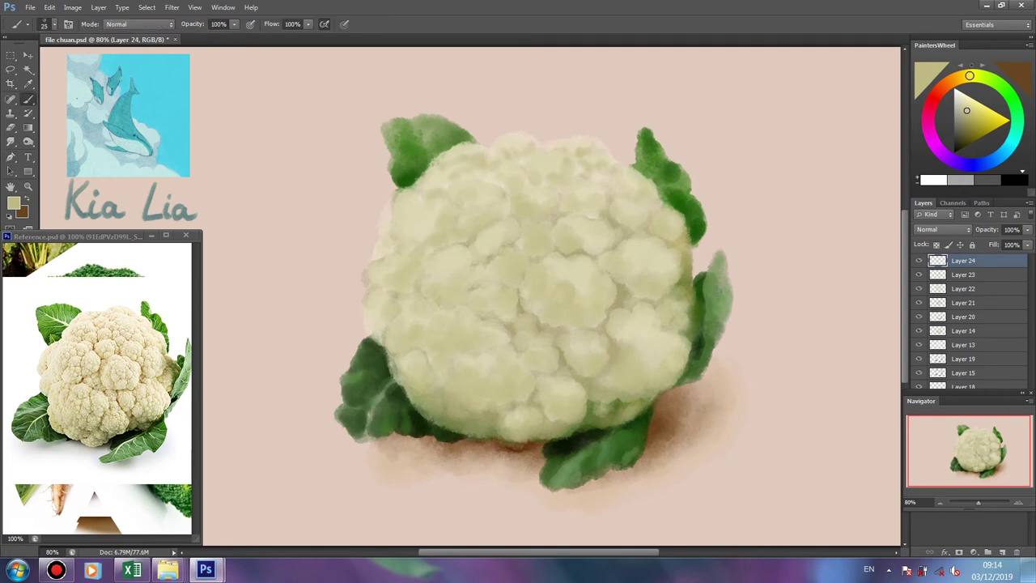
{"action": "left_click_drag", "start_coordinate": [486, 247], "coordinate": [462, 264]}
{"action": "left_click_drag", "start_coordinate": [665, 332], "coordinate": [659, 335]}
On a new layer, darken the lower edge in dark olive and draw the first crevice lines.
{"action": "key", "text": "ctrl+shift+alt+n"}
{"action": "left_click", "coordinate": [98, 365], "text": "alt"}
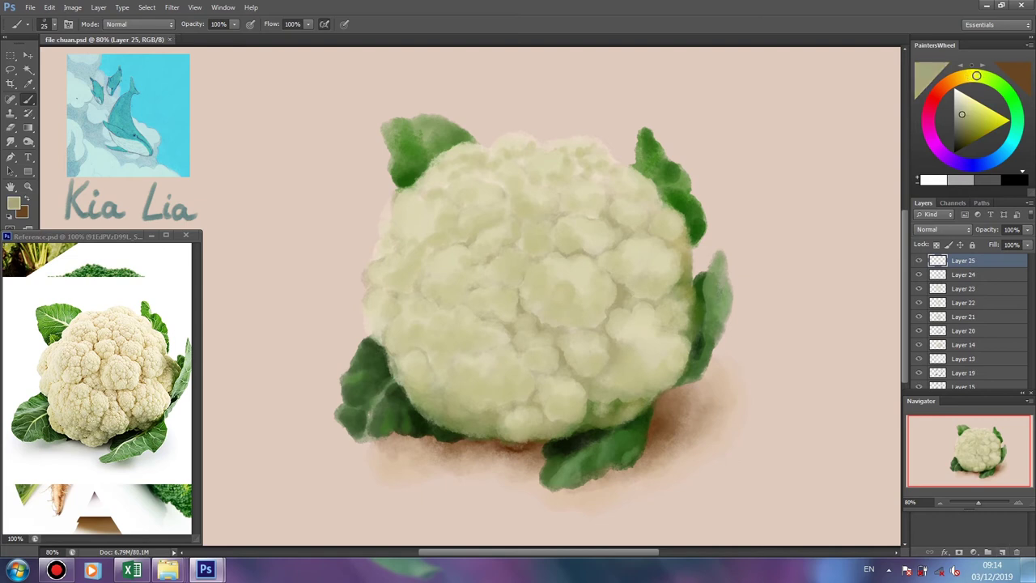
{"action": "mouse_move", "coordinate": [469, 425]}
{"action": "left_mouse_down"}
{"action": "mouse_move", "coordinate": [534, 393]}
{"action": "mouse_move", "coordinate": [547, 411]}
{"action": "left_mouse_up"}
{"action": "left_click", "coordinate": [556, 428]}
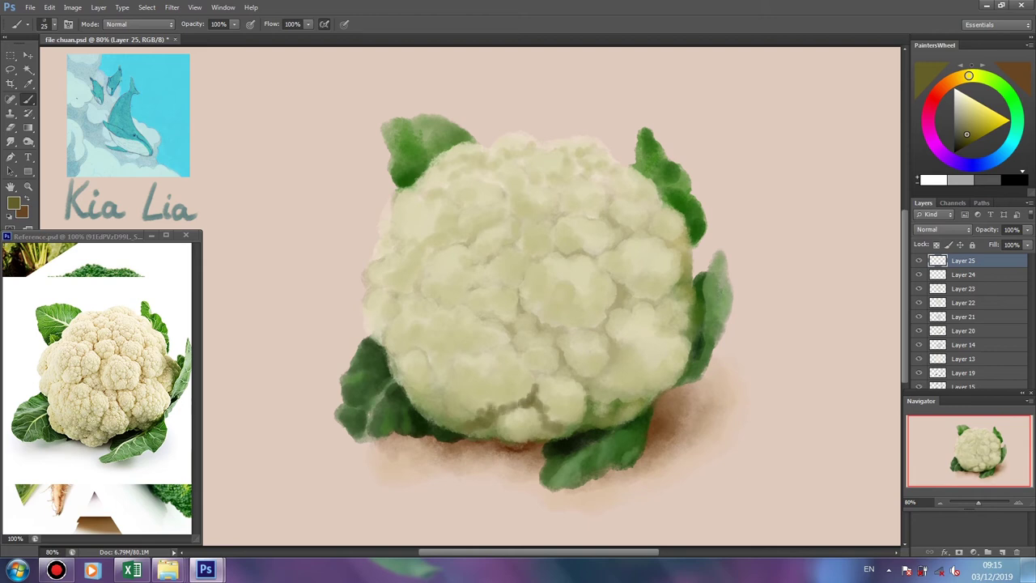
{"action": "mouse_move", "coordinate": [584, 380]}
{"action": "left_mouse_down"}
{"action": "mouse_move", "coordinate": [597, 397]}
{"action": "mouse_move", "coordinate": [544, 327]}
{"action": "mouse_move", "coordinate": [607, 320]}
{"action": "mouse_move", "coordinate": [618, 358]}
{"action": "left_mouse_up"}
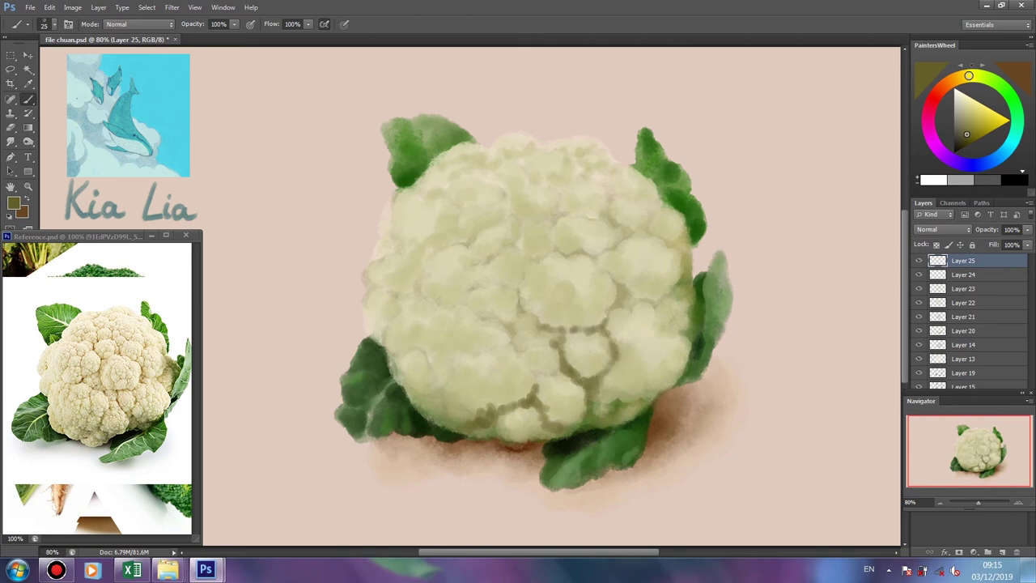
{"action": "left_click_drag", "start_coordinate": [546, 386], "coordinate": [505, 325]}
Erase part of the lower crevice line and lighten crevices on the right florets.
{"action": "key", "text": "e"}
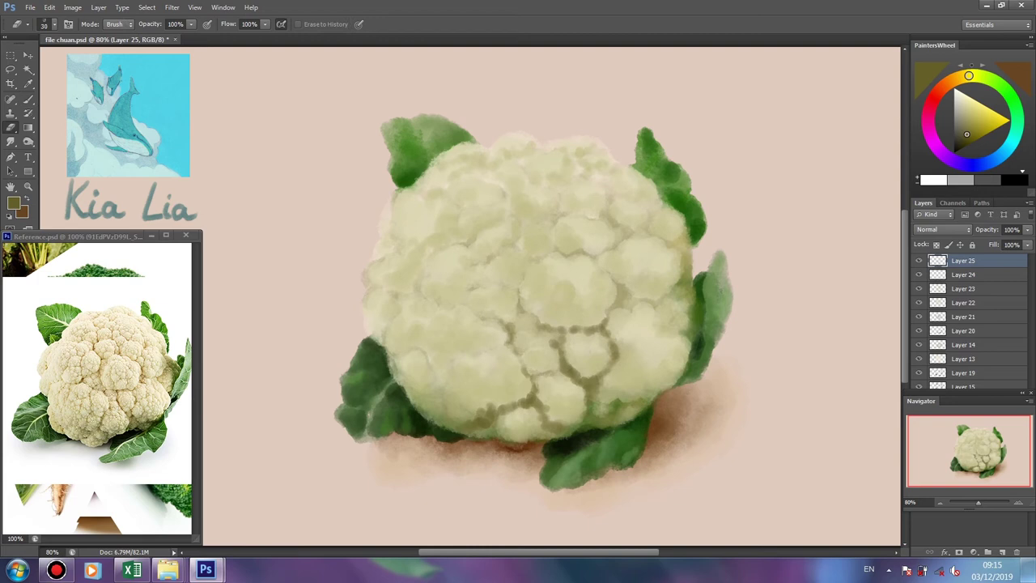
{"action": "left_click_drag", "start_coordinate": [542, 405], "coordinate": [474, 420]}
{"action": "left_click_drag", "start_coordinate": [554, 342], "coordinate": [605, 331]}
{"action": "mouse_move", "coordinate": [599, 386]}
{"action": "left_mouse_down"}
{"action": "mouse_move", "coordinate": [598, 375]}
{"action": "mouse_move", "coordinate": [578, 390]}
{"action": "left_mouse_up"}
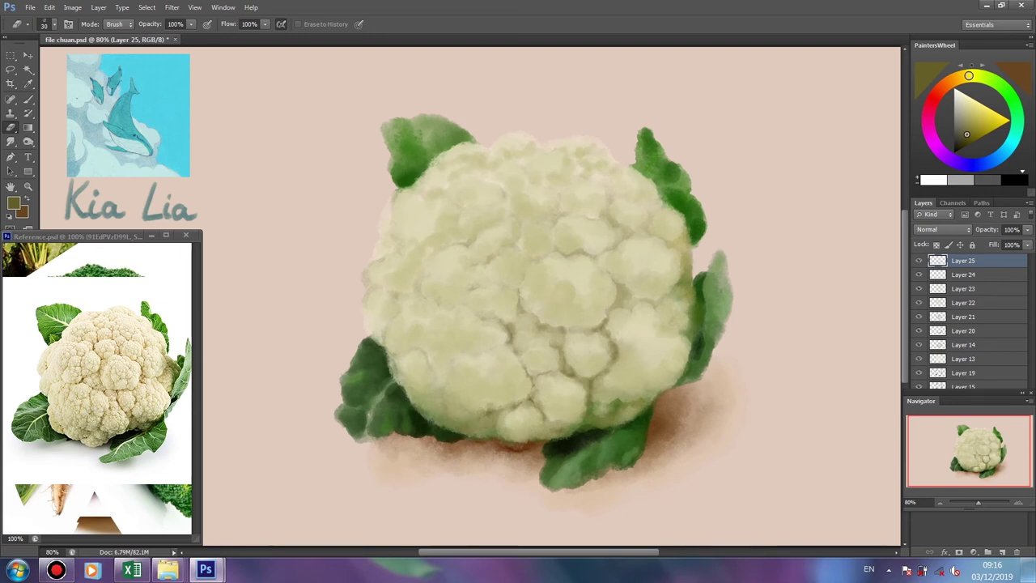
Paint olive crevice lines around the low, middle and upper florets.
{"action": "key", "text": "b"}
{"action": "left_click_drag", "start_coordinate": [492, 354], "coordinate": [458, 353]}
{"action": "left_click_drag", "start_coordinate": [496, 316], "coordinate": [401, 298]}
{"action": "left_click_drag", "start_coordinate": [518, 299], "coordinate": [492, 282]}
{"action": "mouse_move", "coordinate": [493, 253]}
{"action": "left_mouse_down"}
{"action": "mouse_move", "coordinate": [484, 280]}
{"action": "mouse_move", "coordinate": [528, 236]}
{"action": "left_mouse_up"}
{"action": "mouse_move", "coordinate": [521, 254]}
{"action": "left_mouse_down"}
{"action": "mouse_move", "coordinate": [541, 283]}
{"action": "mouse_move", "coordinate": [591, 246]}
{"action": "left_mouse_up"}
{"action": "mouse_move", "coordinate": [598, 264]}
{"action": "left_mouse_down"}
{"action": "mouse_move", "coordinate": [627, 304]}
{"action": "mouse_move", "coordinate": [685, 281]}
{"action": "mouse_move", "coordinate": [662, 334]}
{"action": "left_mouse_up"}
Draw crevice lines outlining the right, lower-left and left florets.
{"action": "mouse_move", "coordinate": [633, 351]}
{"action": "left_mouse_down"}
{"action": "mouse_move", "coordinate": [615, 362]}
{"action": "mouse_move", "coordinate": [608, 400]}
{"action": "left_mouse_up"}
{"action": "left_click_drag", "start_coordinate": [453, 368], "coordinate": [450, 418]}
{"action": "left_click_drag", "start_coordinate": [440, 377], "coordinate": [405, 393]}
{"action": "left_click_drag", "start_coordinate": [392, 317], "coordinate": [379, 342]}
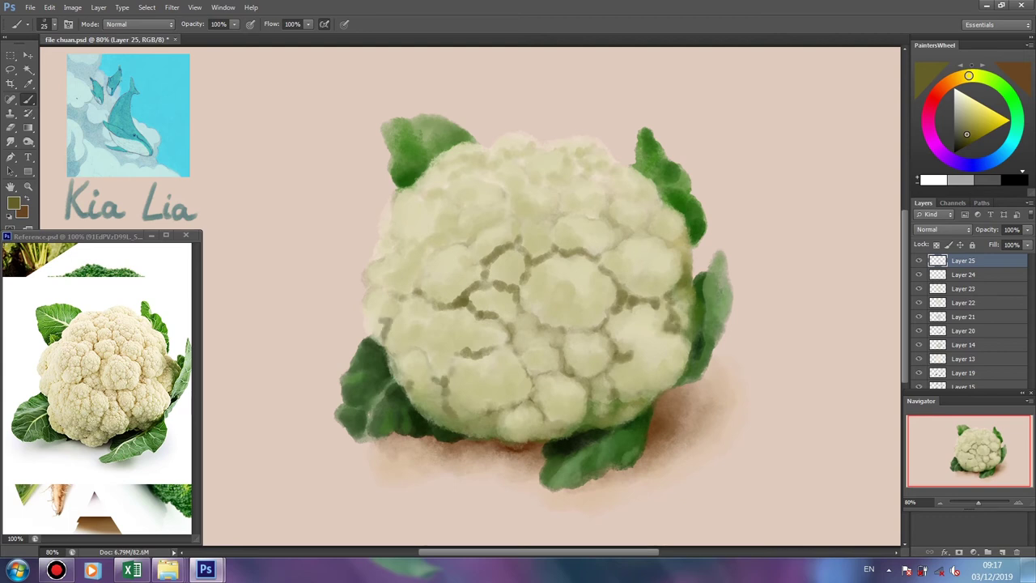
{"action": "left_click_drag", "start_coordinate": [380, 300], "coordinate": [370, 319]}
{"action": "left_click_drag", "start_coordinate": [413, 271], "coordinate": [421, 290]}
{"action": "mouse_move", "coordinate": [385, 258]}
{"action": "left_mouse_down"}
{"action": "mouse_move", "coordinate": [511, 211]}
{"action": "mouse_move", "coordinate": [559, 214]}
{"action": "left_mouse_up"}
Draw crevice lines across the top and upper-right florets, plus a few small strokes.
{"action": "left_click_drag", "start_coordinate": [567, 195], "coordinate": [547, 238]}
{"action": "mouse_move", "coordinate": [489, 185]}
{"action": "left_mouse_down"}
{"action": "mouse_move", "coordinate": [528, 163]}
{"action": "mouse_move", "coordinate": [494, 157]}
{"action": "left_mouse_up"}
{"action": "mouse_move", "coordinate": [555, 189]}
{"action": "left_mouse_down"}
{"action": "mouse_move", "coordinate": [575, 168]}
{"action": "mouse_move", "coordinate": [539, 154]}
{"action": "left_mouse_up"}
{"action": "mouse_move", "coordinate": [570, 169]}
{"action": "left_mouse_down"}
{"action": "mouse_move", "coordinate": [594, 183]}
{"action": "mouse_move", "coordinate": [612, 225]}
{"action": "left_mouse_up"}
{"action": "mouse_move", "coordinate": [586, 163]}
{"action": "left_mouse_down"}
{"action": "mouse_move", "coordinate": [633, 199]}
{"action": "mouse_move", "coordinate": [650, 239]}
{"action": "left_mouse_up"}
{"action": "left_click_drag", "start_coordinate": [647, 204], "coordinate": [662, 212]}
{"action": "mouse_move", "coordinate": [400, 348]}
{"action": "left_mouse_down"}
{"action": "mouse_move", "coordinate": [427, 366]}
{"action": "mouse_move", "coordinate": [429, 384]}
{"action": "left_mouse_up"}
Erase to soften crevice lines on the lower-left and central florets.
{"action": "key", "text": "e"}
{"action": "mouse_move", "coordinate": [469, 299]}
{"action": "left_mouse_down"}
{"action": "mouse_move", "coordinate": [490, 319]}
{"action": "mouse_move", "coordinate": [452, 414]}
{"action": "left_mouse_up"}
{"action": "left_click_drag", "start_coordinate": [421, 353], "coordinate": [425, 366]}
{"action": "left_click_drag", "start_coordinate": [382, 323], "coordinate": [391, 339]}
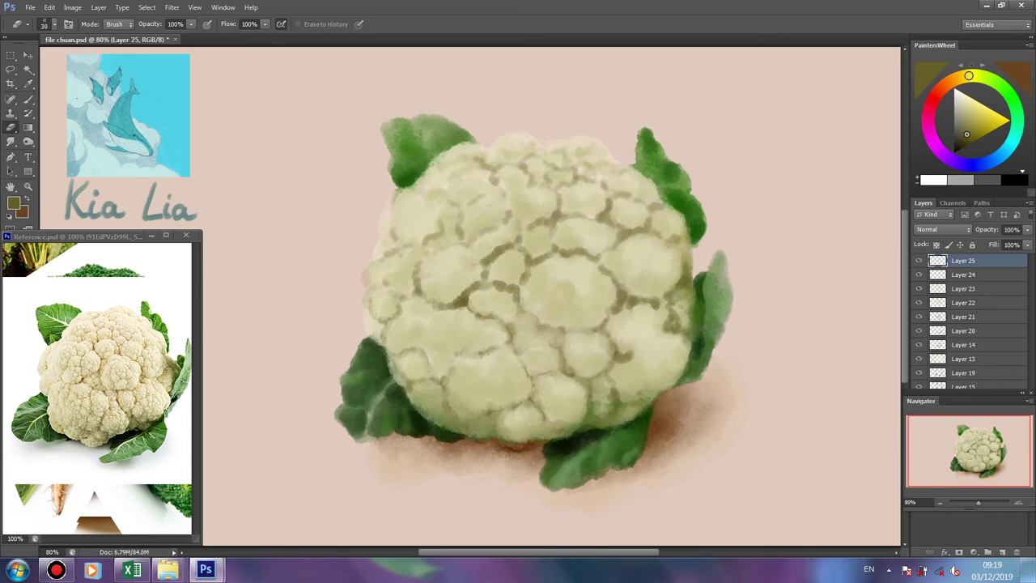
{"action": "mouse_move", "coordinate": [452, 302]}
{"action": "left_mouse_down"}
{"action": "mouse_move", "coordinate": [495, 248]}
{"action": "mouse_move", "coordinate": [512, 249]}
{"action": "mouse_move", "coordinate": [463, 304]}
{"action": "left_mouse_up"}
{"action": "mouse_move", "coordinate": [496, 290]}
{"action": "left_mouse_down"}
{"action": "mouse_move", "coordinate": [526, 255]}
{"action": "mouse_move", "coordinate": [551, 259]}
{"action": "mouse_move", "coordinate": [551, 222]}
{"action": "left_mouse_up"}
{"action": "left_click_drag", "start_coordinate": [461, 235], "coordinate": [461, 215]}
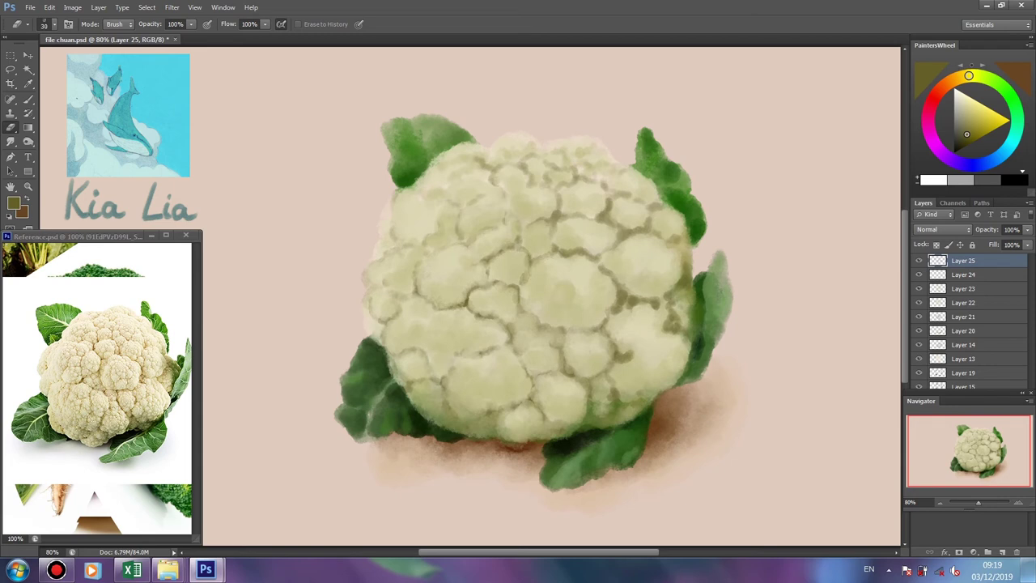
Soften crevices on the top, upper-right and right-side florets, then add a new layer.
{"action": "left_click_drag", "start_coordinate": [482, 160], "coordinate": [498, 181]}
{"action": "left_click_drag", "start_coordinate": [614, 193], "coordinate": [627, 201]}
{"action": "mouse_move", "coordinate": [597, 214]}
{"action": "left_mouse_down"}
{"action": "mouse_move", "coordinate": [609, 224]}
{"action": "mouse_move", "coordinate": [559, 222]}
{"action": "left_mouse_up"}
{"action": "mouse_move", "coordinate": [555, 250]}
{"action": "left_mouse_down"}
{"action": "mouse_move", "coordinate": [585, 249]}
{"action": "mouse_move", "coordinate": [616, 281]}
{"action": "left_mouse_up"}
{"action": "mouse_move", "coordinate": [613, 314]}
{"action": "left_mouse_down"}
{"action": "mouse_move", "coordinate": [637, 301]}
{"action": "mouse_move", "coordinate": [657, 308]}
{"action": "left_mouse_up"}
{"action": "left_click_drag", "start_coordinate": [657, 298], "coordinate": [675, 296]}
{"action": "left_click_drag", "start_coordinate": [671, 235], "coordinate": [679, 241]}
{"action": "left_click_drag", "start_coordinate": [662, 204], "coordinate": [648, 227]}
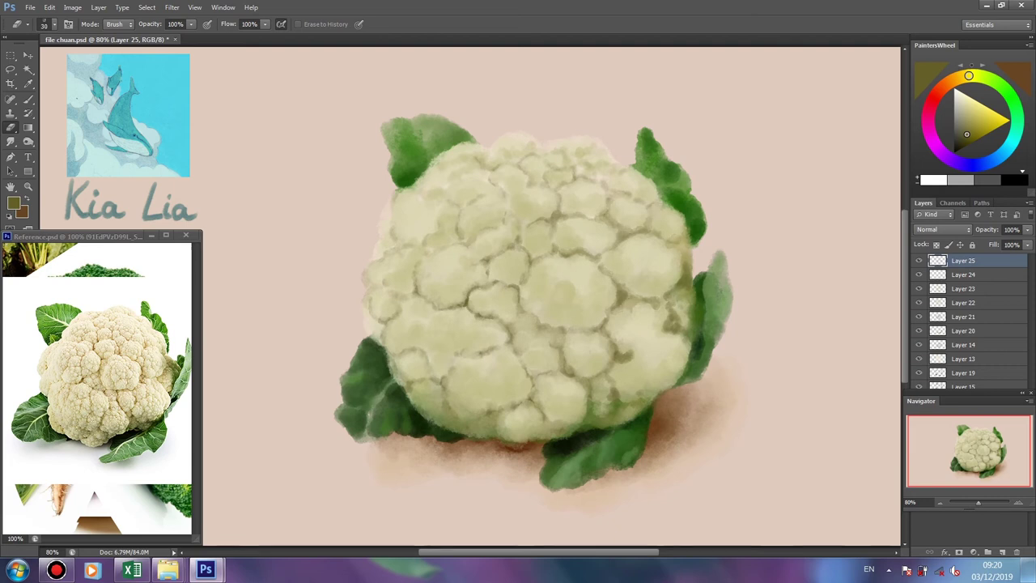
{"action": "left_click_drag", "start_coordinate": [617, 356], "coordinate": [633, 362]}
{"action": "left_click_drag", "start_coordinate": [663, 304], "coordinate": [674, 330]}
{"action": "key", "text": "b"}
{"action": "key", "text": "ctrl+shift+alt+n"}
Brighten the top edge and upper-left florets with light cream highlights.
{"action": "left_click", "coordinate": [461, 149], "text": "alt"}
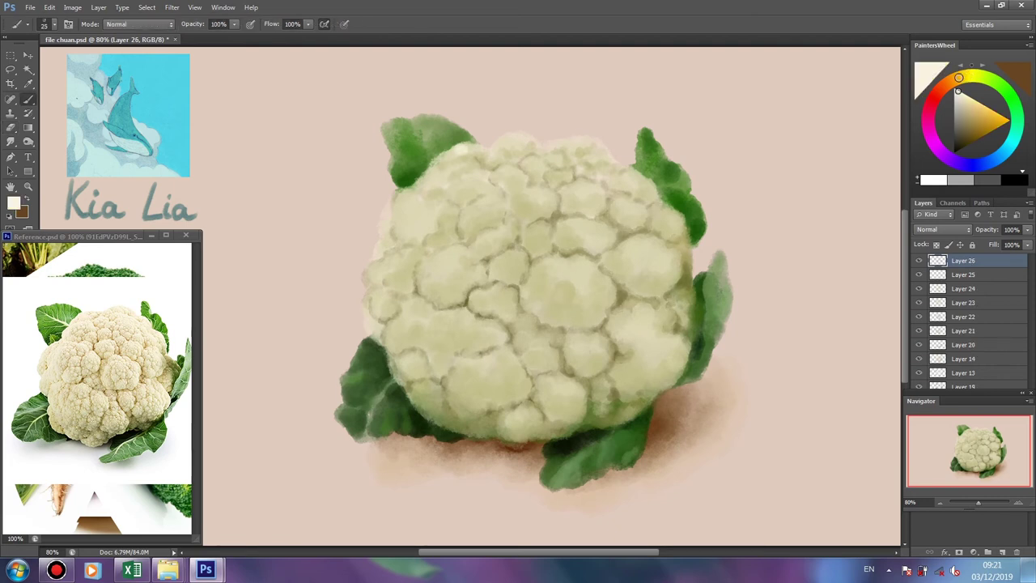
{"action": "mouse_move", "coordinate": [458, 161]}
{"action": "left_mouse_down"}
{"action": "mouse_move", "coordinate": [513, 136]}
{"action": "mouse_move", "coordinate": [534, 159]}
{"action": "left_mouse_up"}
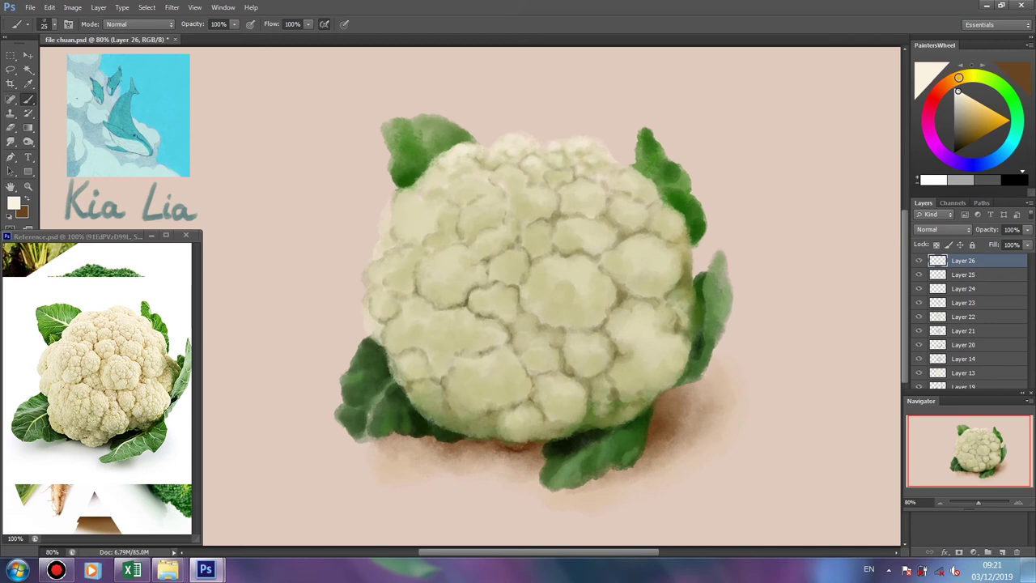
{"action": "mouse_move", "coordinate": [428, 173]}
{"action": "left_mouse_down"}
{"action": "mouse_move", "coordinate": [441, 168]}
{"action": "mouse_move", "coordinate": [384, 216]}
{"action": "mouse_move", "coordinate": [378, 243]}
{"action": "mouse_move", "coordinate": [433, 206]}
{"action": "mouse_move", "coordinate": [445, 222]}
{"action": "mouse_move", "coordinate": [508, 172]}
{"action": "mouse_move", "coordinate": [594, 186]}
{"action": "left_mouse_up"}
{"action": "left_click_drag", "start_coordinate": [522, 199], "coordinate": [538, 192]}
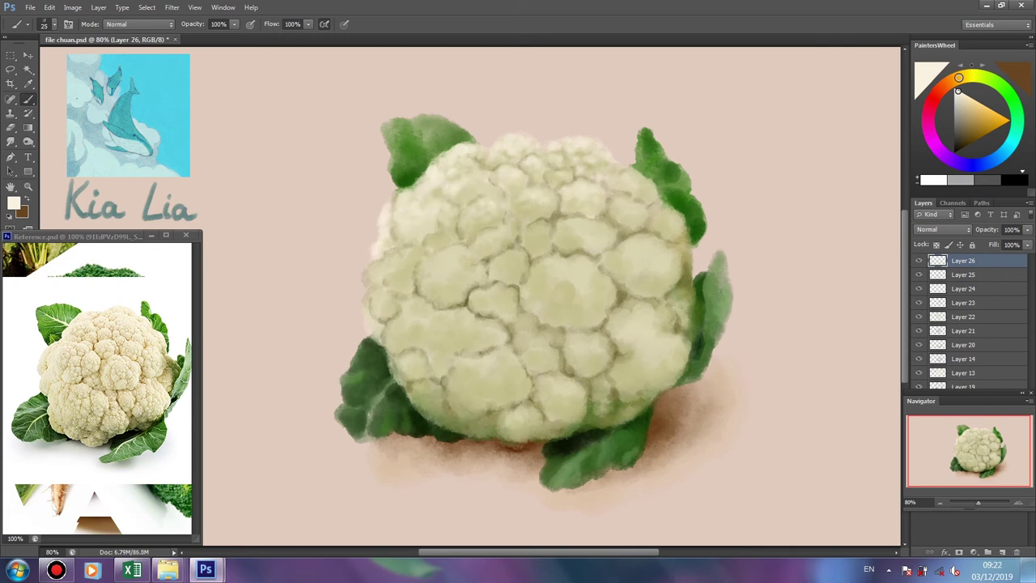
{"action": "left_click_drag", "start_coordinate": [433, 239], "coordinate": [443, 235]}
{"action": "mouse_move", "coordinate": [396, 258]}
{"action": "left_mouse_down"}
{"action": "mouse_move", "coordinate": [414, 249]}
{"action": "mouse_move", "coordinate": [388, 264]}
{"action": "mouse_move", "coordinate": [436, 259]}
{"action": "left_mouse_up"}
{"action": "mouse_move", "coordinate": [454, 277]}
{"action": "left_mouse_down"}
{"action": "mouse_move", "coordinate": [466, 265]}
{"action": "mouse_move", "coordinate": [459, 279]}
{"action": "left_mouse_up"}
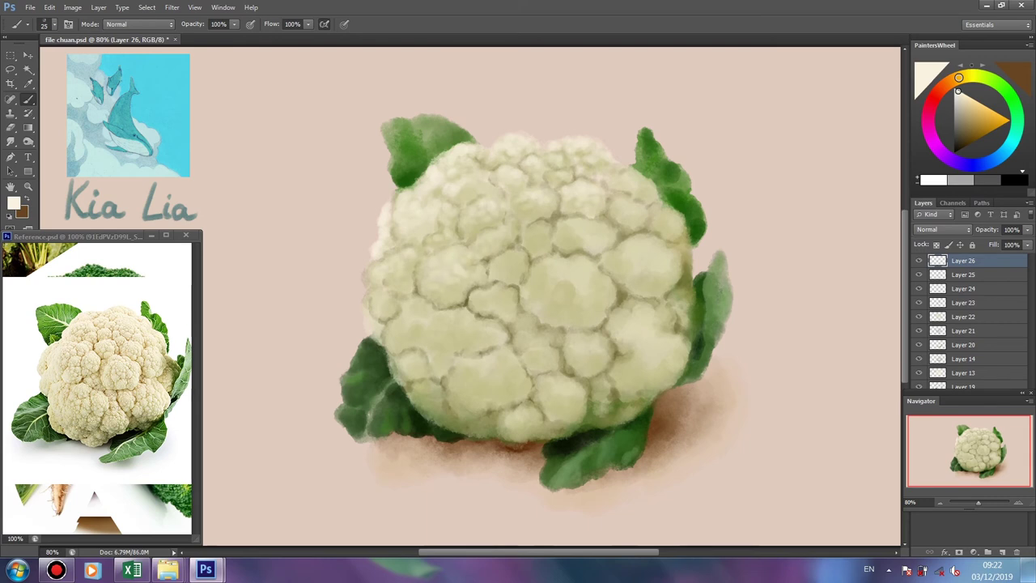
Highlight the florets along the top centre and upper right in light cream.
{"action": "mouse_move", "coordinate": [526, 240]}
{"action": "left_mouse_down"}
{"action": "mouse_move", "coordinate": [547, 240]}
{"action": "mouse_move", "coordinate": [546, 223]}
{"action": "left_mouse_up"}
{"action": "mouse_move", "coordinate": [567, 227]}
{"action": "left_mouse_down"}
{"action": "mouse_move", "coordinate": [642, 203]}
{"action": "mouse_move", "coordinate": [639, 170]}
{"action": "left_mouse_up"}
{"action": "left_click_drag", "start_coordinate": [568, 186], "coordinate": [574, 183]}
{"action": "left_click_drag", "start_coordinate": [487, 191], "coordinate": [497, 185]}
{"action": "left_click_drag", "start_coordinate": [542, 194], "coordinate": [550, 189]}
{"action": "left_click_drag", "start_coordinate": [469, 205], "coordinate": [483, 196]}
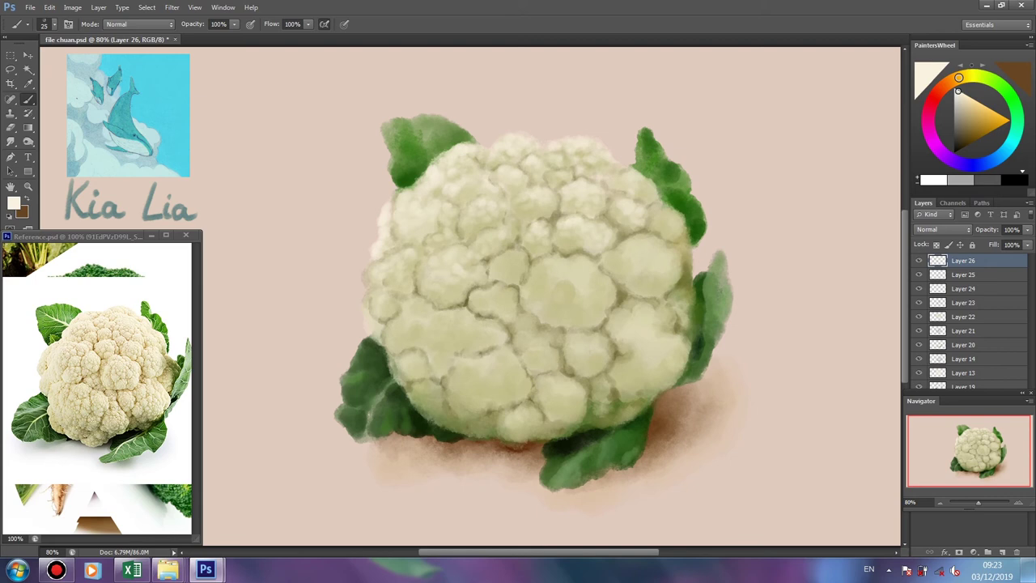
{"action": "left_click_drag", "start_coordinate": [570, 184], "coordinate": [577, 179]}
{"action": "left_click_drag", "start_coordinate": [659, 214], "coordinate": [677, 206]}
Highlight the florets down the right side of the head.
{"action": "left_click_drag", "start_coordinate": [644, 249], "coordinate": [662, 242]}
{"action": "left_click_drag", "start_coordinate": [662, 257], "coordinate": [676, 246]}
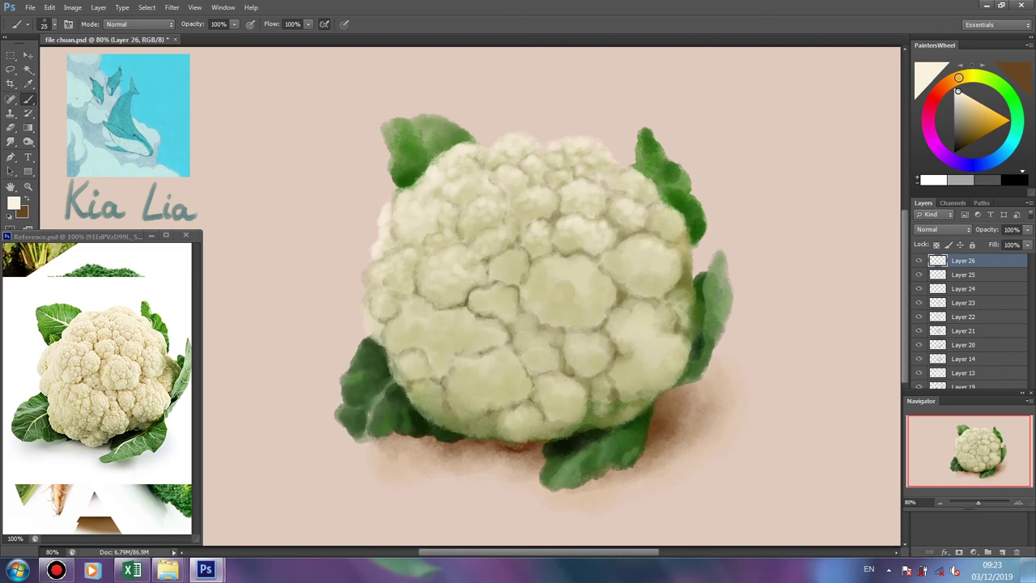
{"action": "mouse_move", "coordinate": [607, 270]}
{"action": "left_mouse_down"}
{"action": "mouse_move", "coordinate": [616, 256]}
{"action": "mouse_move", "coordinate": [675, 262]}
{"action": "left_mouse_up"}
{"action": "mouse_move", "coordinate": [636, 280]}
{"action": "left_mouse_down"}
{"action": "mouse_move", "coordinate": [656, 265]}
{"action": "mouse_move", "coordinate": [670, 277]}
{"action": "left_mouse_up"}
{"action": "left_click_drag", "start_coordinate": [651, 319], "coordinate": [682, 304]}
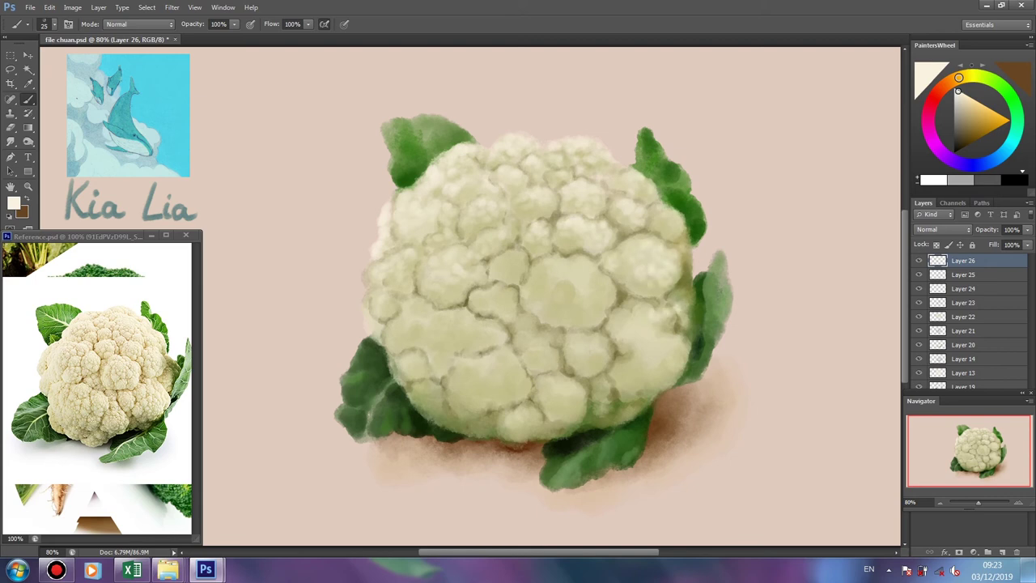
With a slightly darker cream, highlight the central, lower-right, lower-edge and lower-left florets.
{"action": "left_click", "coordinate": [512, 258], "text": "alt"}
{"action": "mouse_move", "coordinate": [510, 257]}
{"action": "left_mouse_down"}
{"action": "mouse_move", "coordinate": [544, 273]}
{"action": "mouse_move", "coordinate": [520, 257]}
{"action": "left_mouse_up"}
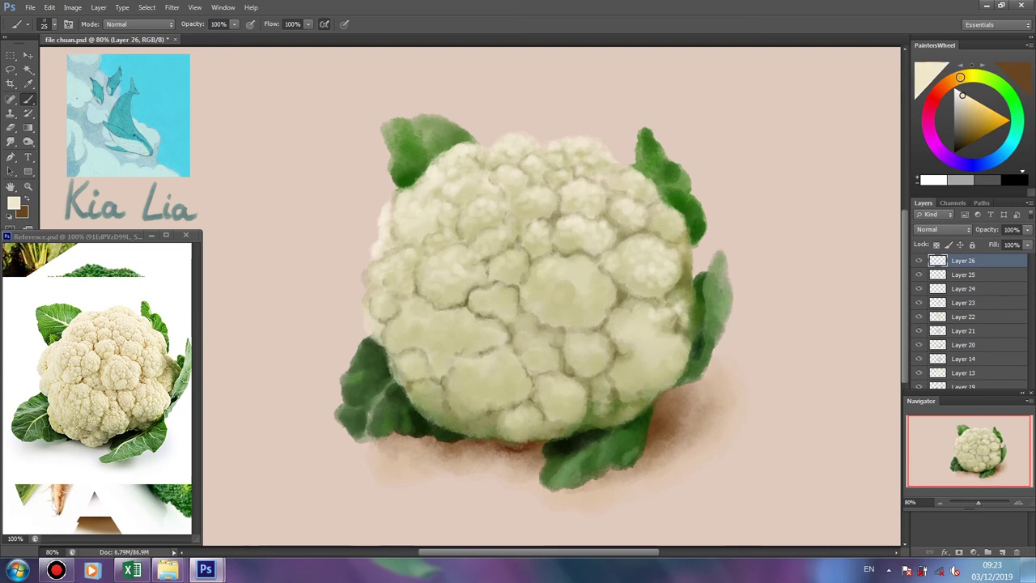
{"action": "mouse_move", "coordinate": [547, 291]}
{"action": "left_mouse_down"}
{"action": "mouse_move", "coordinate": [569, 275]}
{"action": "mouse_move", "coordinate": [607, 297]}
{"action": "left_mouse_up"}
{"action": "left_click_drag", "start_coordinate": [677, 346], "coordinate": [647, 382]}
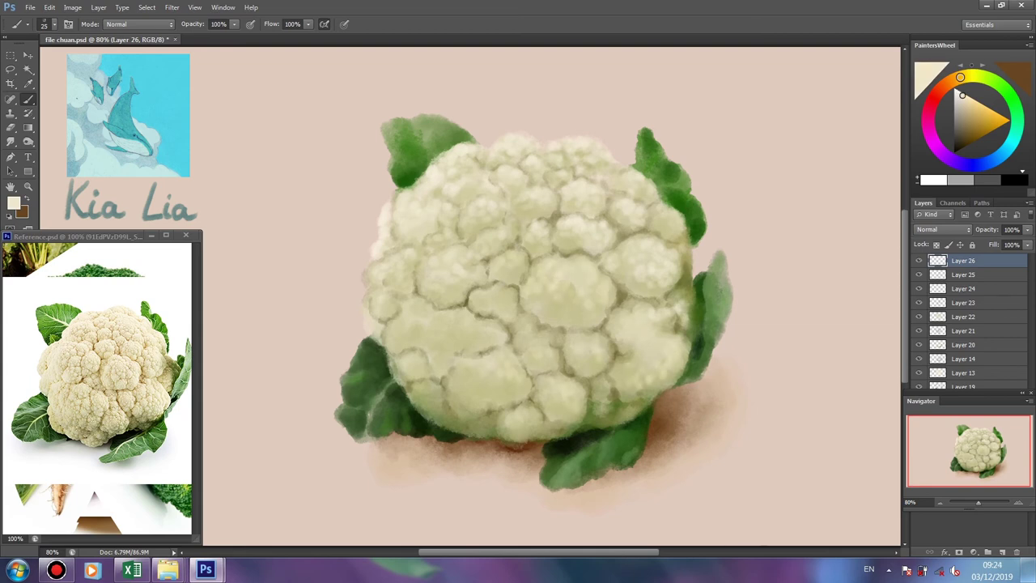
{"action": "left_click_drag", "start_coordinate": [495, 387], "coordinate": [512, 395]}
{"action": "left_click_drag", "start_coordinate": [429, 388], "coordinate": [417, 399]}
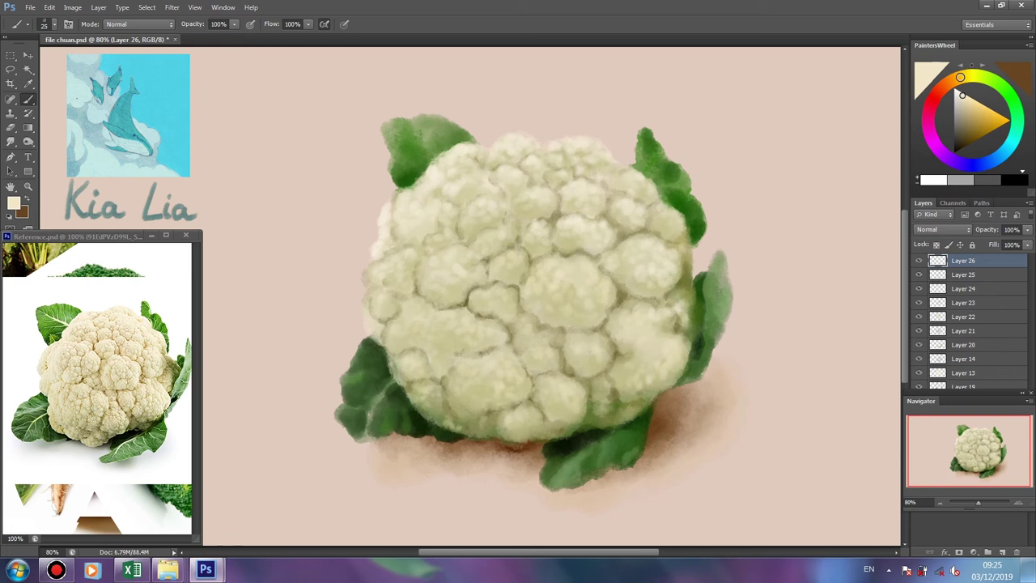
Set up an olive colour on a new texture layer with a larger brush.
{"action": "left_click", "coordinate": [637, 340], "text": "alt"}
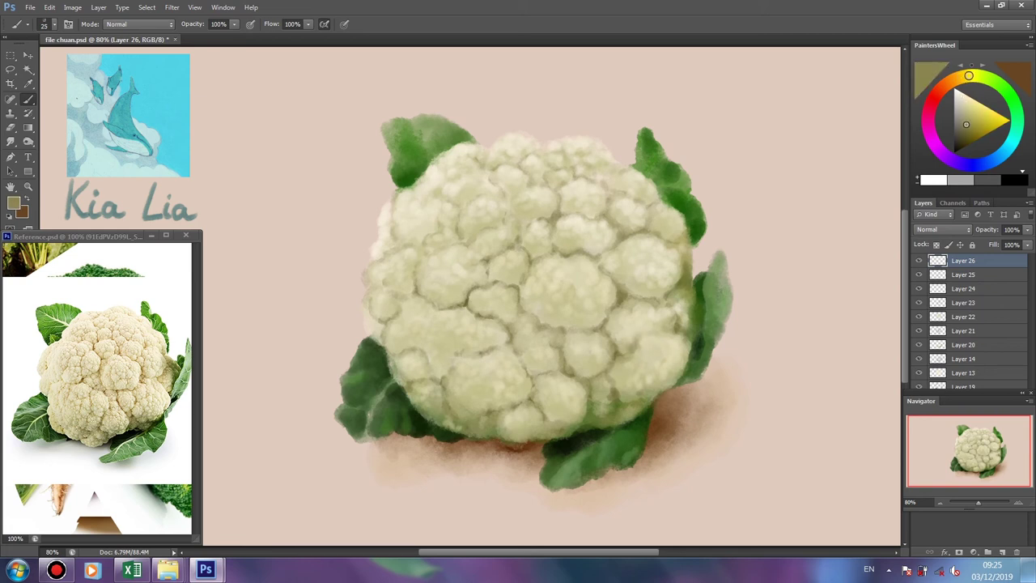
{"action": "key", "text": "ctrl+shift+alt+n"}
{"action": "key", "text": "bracketright"}
{"action": "key", "text": "bracketright"}
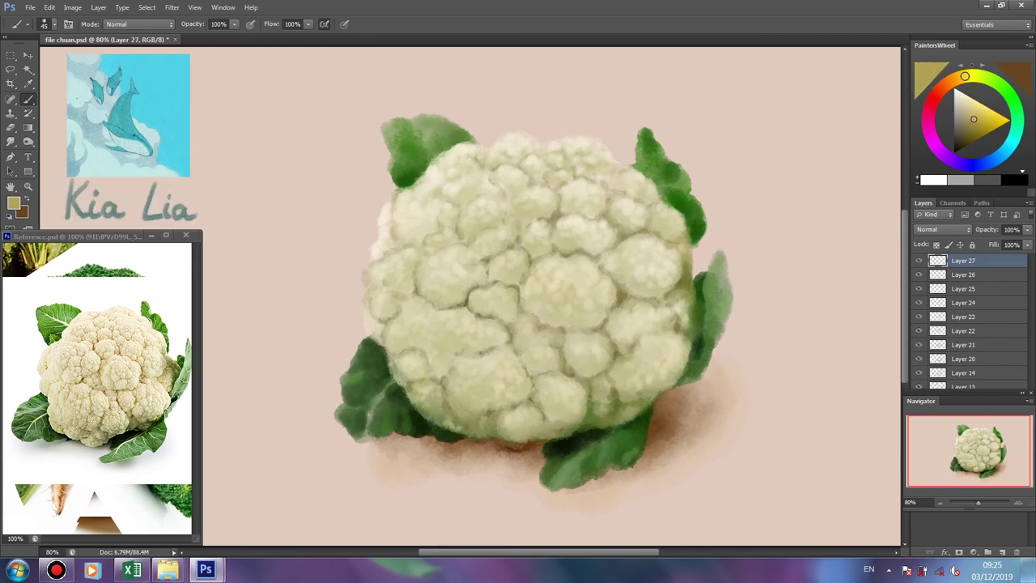
Dab small olive texture marks on the upper-left, right and left florets, then add a new layer.
{"action": "key", "text": "bracketleft"}
{"action": "key", "text": "bracketleft"}
{"action": "mouse_move", "coordinate": [432, 288]}
{"action": "left_mouse_down"}
{"action": "mouse_move", "coordinate": [447, 263]}
{"action": "mouse_move", "coordinate": [479, 276]}
{"action": "mouse_move", "coordinate": [507, 315]}
{"action": "left_mouse_up"}
{"action": "left_click", "coordinate": [602, 300]}
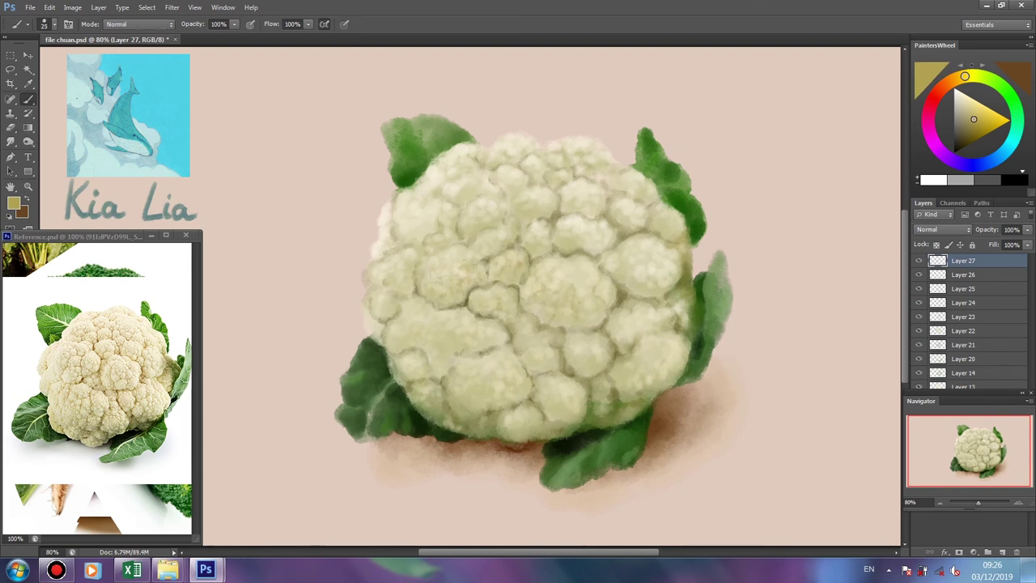
{"action": "left_click", "coordinate": [576, 275]}
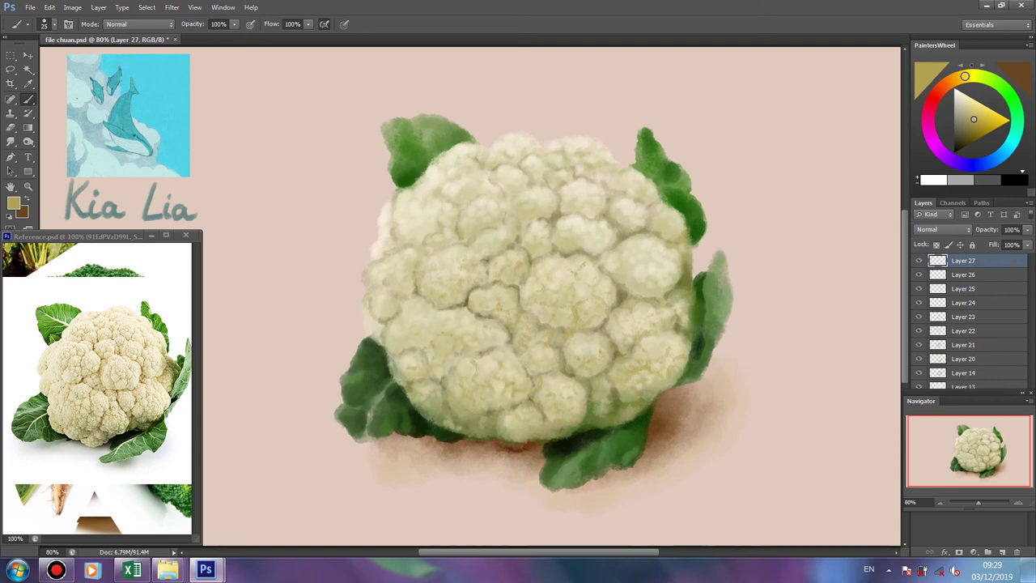
{"action": "left_click_drag", "start_coordinate": [400, 296], "coordinate": [413, 291]}
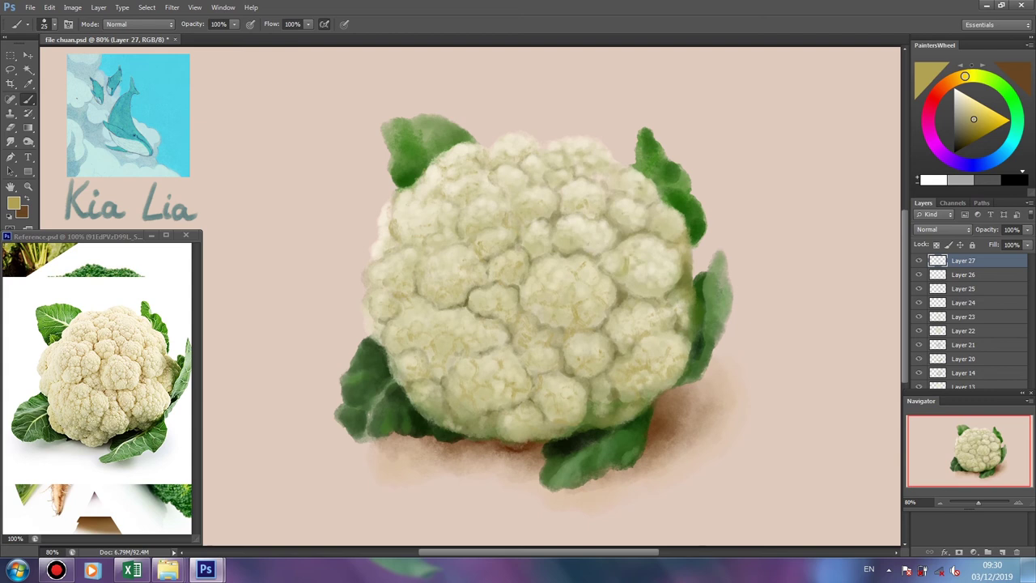
{"action": "key", "text": "ctrl+shift+alt+n"}
{"action": "left_click", "coordinate": [126, 149], "text": "alt"}
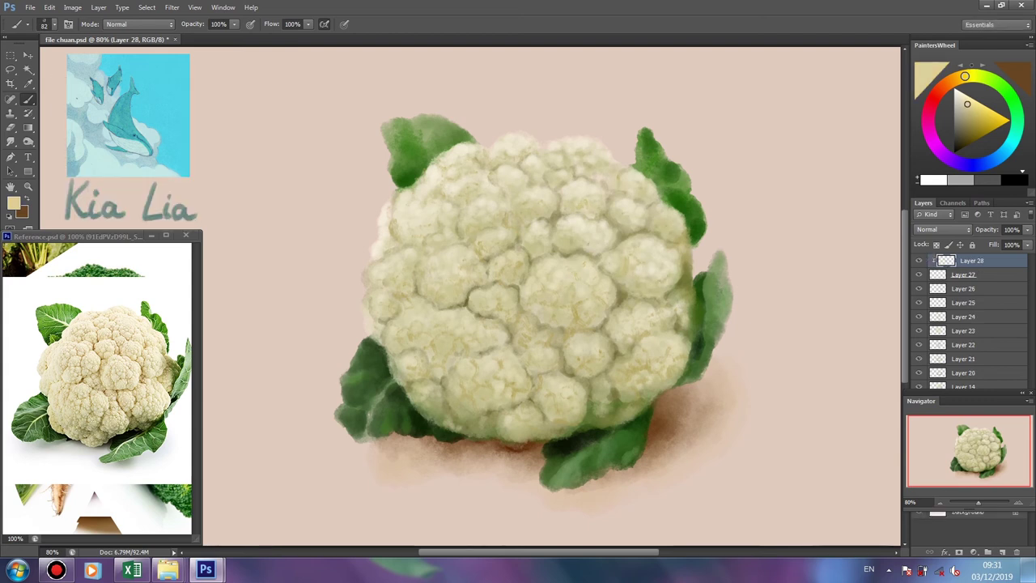
Add a clipped layer above Layer 25, adjust Layer 27's opacity, and add a new top layer.
{"action": "left_click", "coordinate": [963, 302]}
{"action": "key", "text": "ctrl+shift+alt+n"}
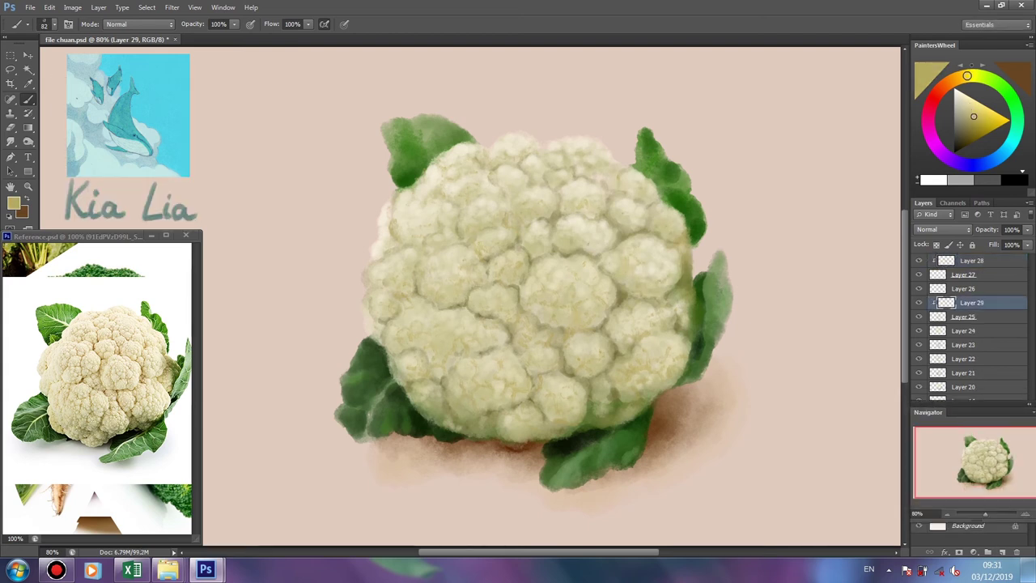
{"action": "left_click", "coordinate": [963, 274]}
{"action": "left_click", "coordinate": [1027, 229]}
{"action": "key", "text": "ctrl+shift+alt+n"}
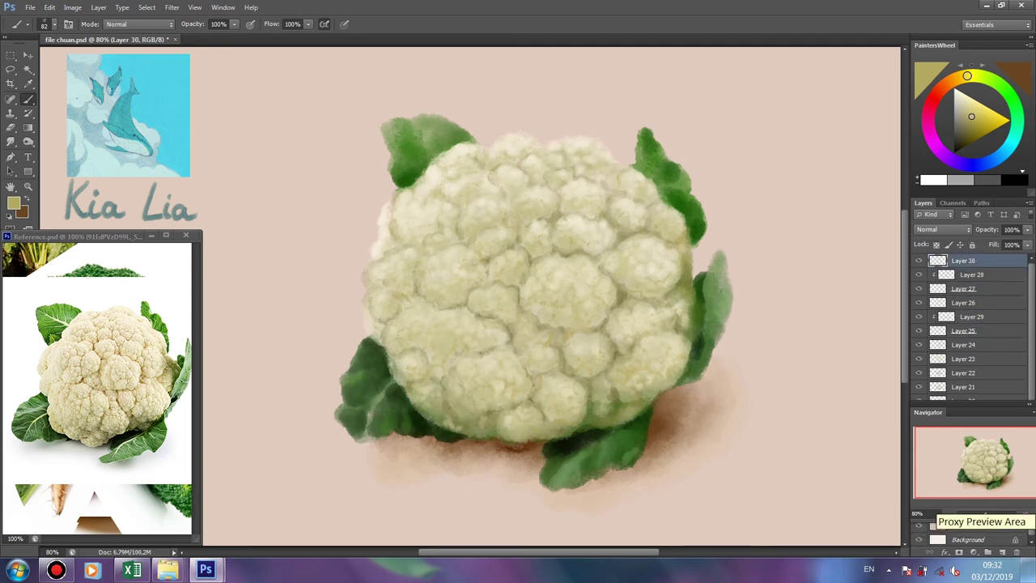
{"action": "right_click", "coordinate": [67, 107]}
{"action": "left_click", "coordinate": [959, 91]}
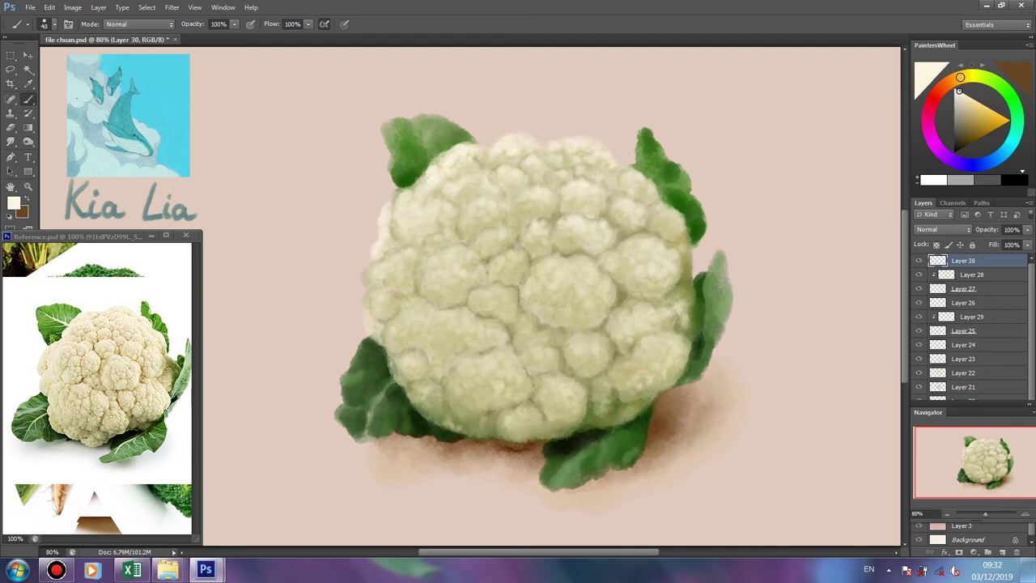
Dab near-white highlights on the top, upper-left and central florets, then add a new layer.
{"action": "left_click", "coordinate": [465, 176]}
{"action": "left_click_drag", "start_coordinate": [402, 254], "coordinate": [372, 273]}
{"action": "left_click_drag", "start_coordinate": [456, 254], "coordinate": [489, 234]}
{"action": "left_click_drag", "start_coordinate": [959, 90], "coordinate": [961, 96]}
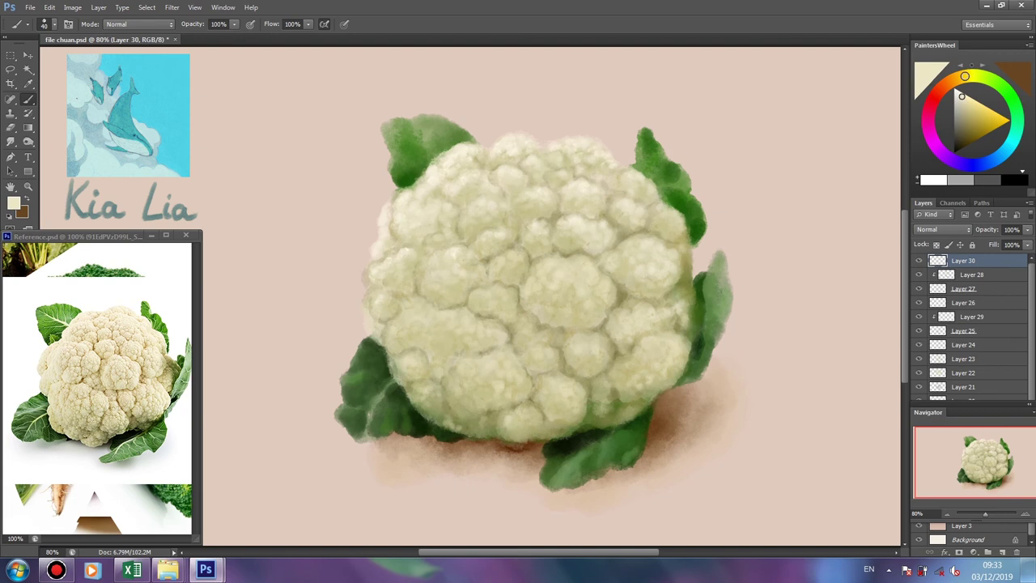
{"action": "left_click", "coordinate": [1004, 551]}
Dab soft highlights across the lower, left, right and central florets, adding a new layer partway.
{"action": "left_click", "coordinate": [453, 298]}
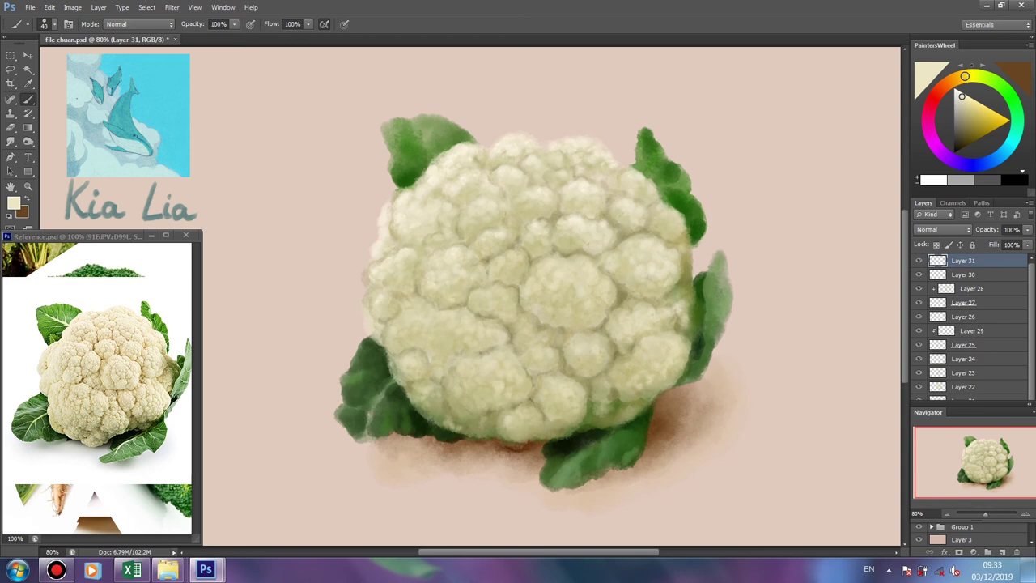
{"action": "left_click", "coordinate": [509, 297]}
{"action": "left_click", "coordinate": [517, 266]}
{"action": "left_click", "coordinate": [416, 325]}
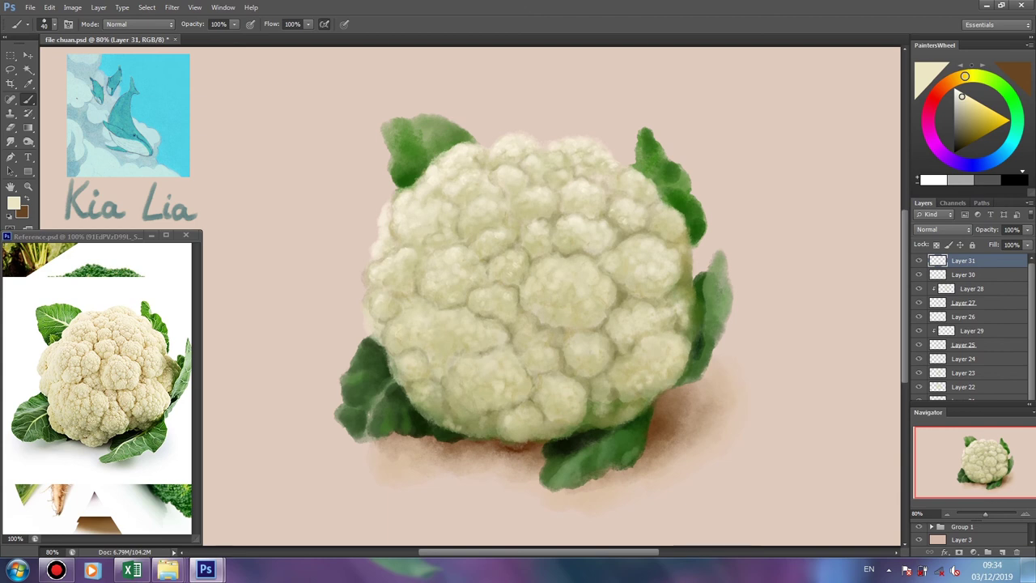
{"action": "left_click", "coordinate": [591, 315]}
{"action": "left_click", "coordinate": [551, 302]}
{"action": "left_click", "coordinate": [459, 342]}
{"action": "left_click", "coordinate": [498, 372]}
{"action": "key", "text": "ctrl+shift+alt+n"}
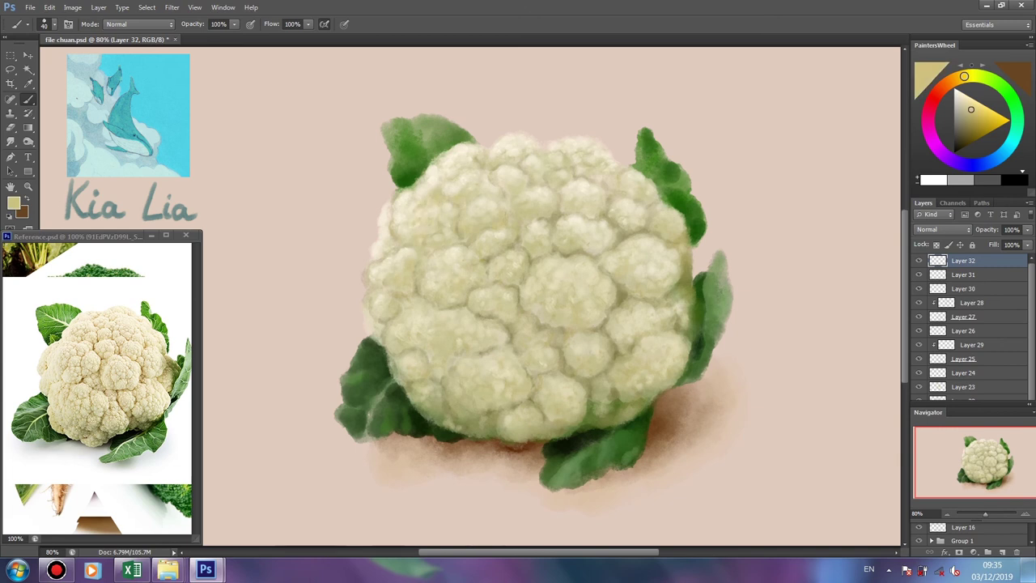
{"action": "left_click", "coordinate": [485, 260]}
On a new layer, paint a faint darker-tan accent on a right floret with a smaller brush.
{"action": "key", "text": "ctrl+shift+alt+n"}
{"action": "left_click", "coordinate": [465, 305], "text": "alt"}
{"action": "key", "text": "bracketleft"}
{"action": "key", "text": "bracketleft"}
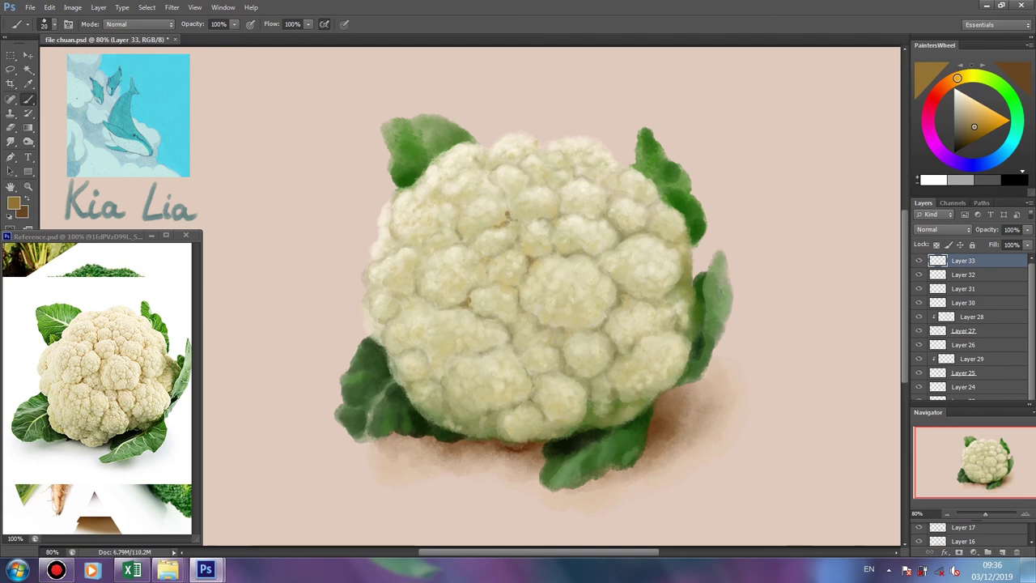
{"action": "left_click", "coordinate": [607, 376]}
{"action": "key", "text": "e"}
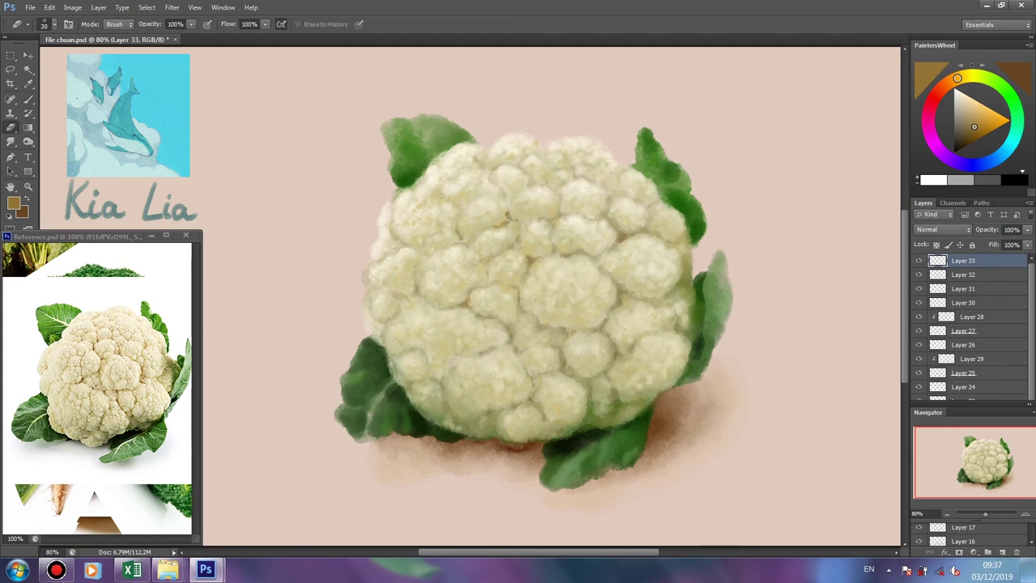
On a new Layer 34, brush a pale near-white vein on the upper-left leaf.
{"action": "key", "text": "ctrl+shift+alt+n"}
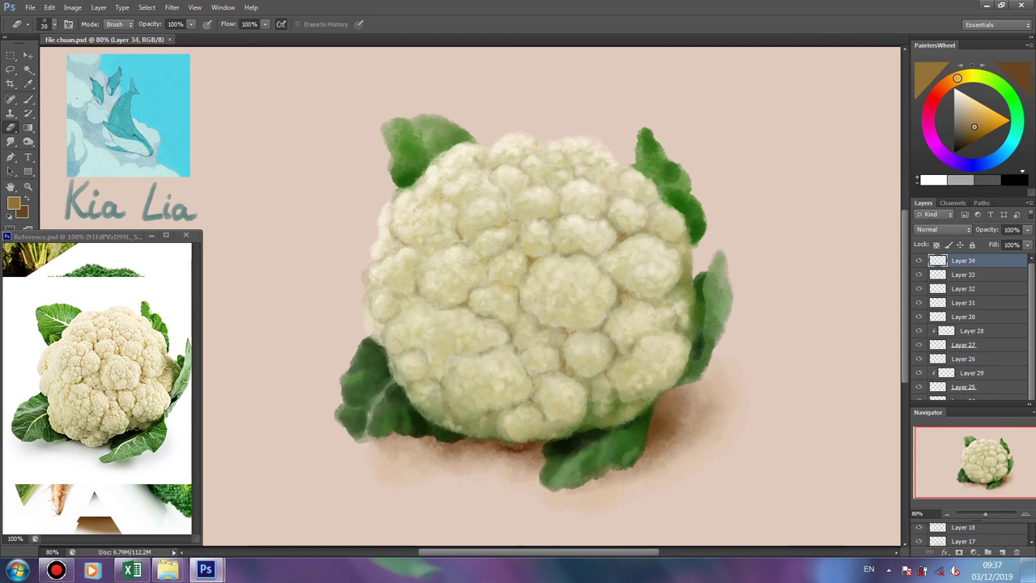
{"action": "key", "text": "b"}
{"action": "left_click_drag", "start_coordinate": [405, 139], "coordinate": [433, 152]}
{"action": "left_click", "coordinate": [437, 166], "text": "alt"}
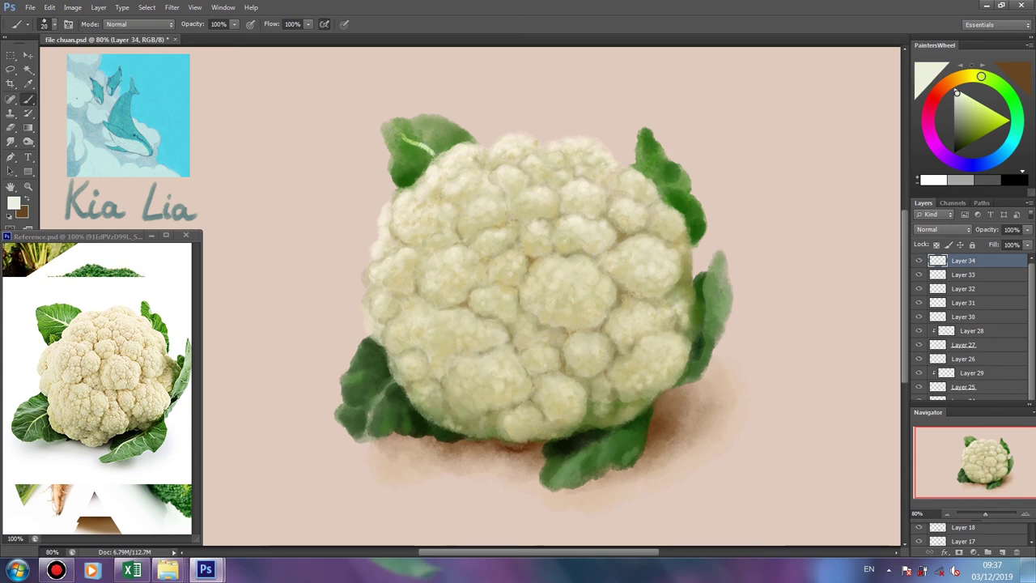
With a thinner brush and light yellow-green, paint veins on the lower-left and bottom leaves.
{"action": "key", "text": "bracketleft"}
{"action": "left_click", "coordinate": [969, 107]}
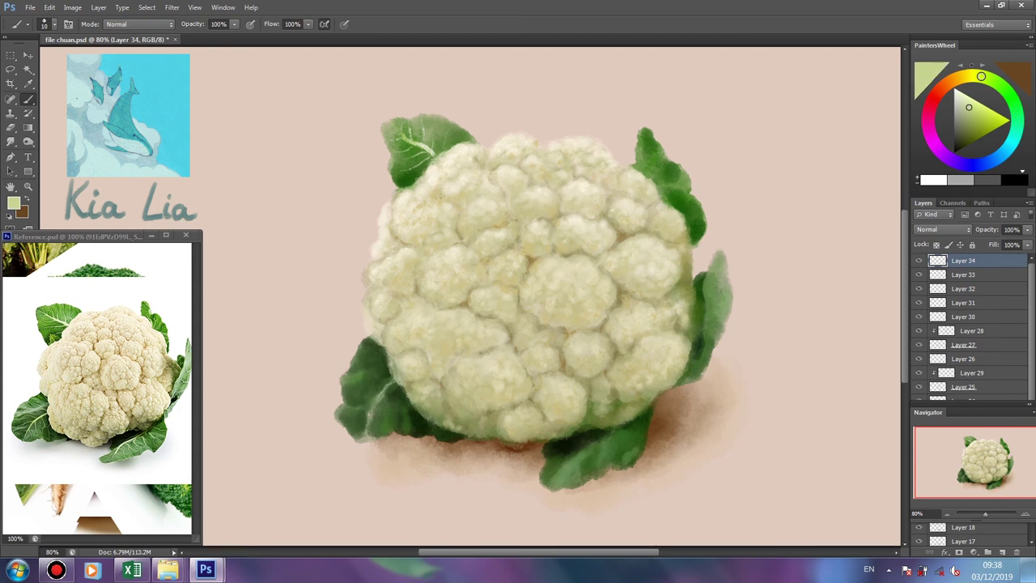
{"action": "left_click_drag", "start_coordinate": [399, 400], "coordinate": [386, 424]}
{"action": "mouse_move", "coordinate": [389, 374]}
{"action": "left_mouse_down"}
{"action": "mouse_move", "coordinate": [363, 365]}
{"action": "mouse_move", "coordinate": [353, 394]}
{"action": "left_mouse_up"}
{"action": "left_click_drag", "start_coordinate": [636, 429], "coordinate": [618, 440]}
{"action": "left_click_drag", "start_coordinate": [634, 445], "coordinate": [627, 461]}
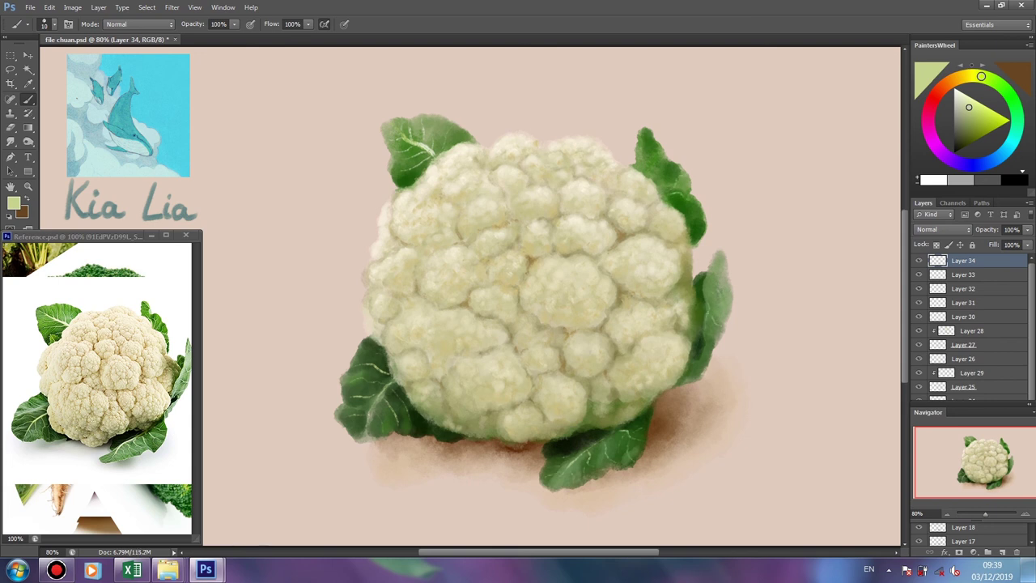
Add a new Soft Light Layer 35 on top, ready for large-brush painting.
{"action": "key", "text": "e"}
{"action": "key", "text": "ctrl+shift+alt+n"}
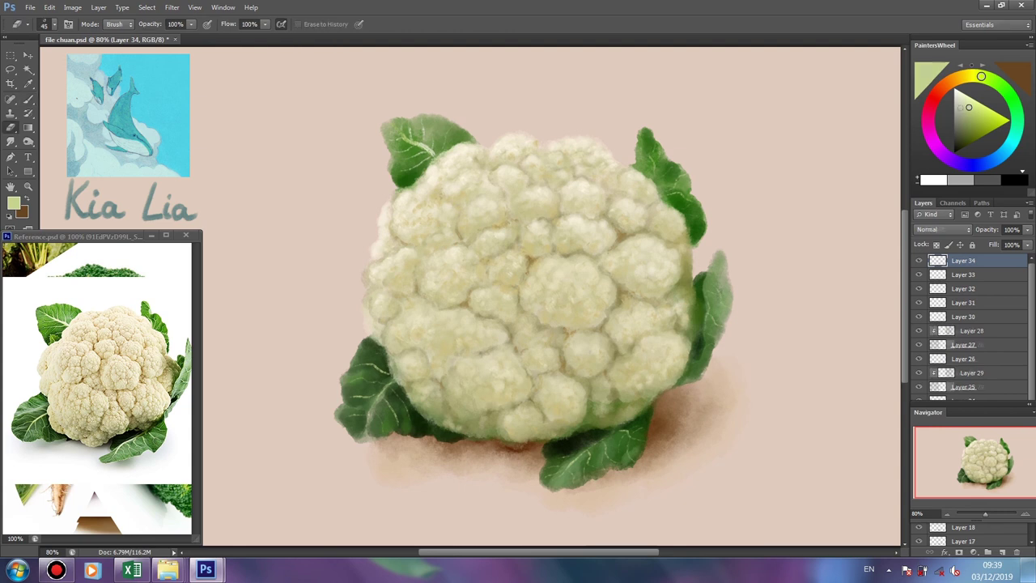
{"action": "key", "text": "b"}
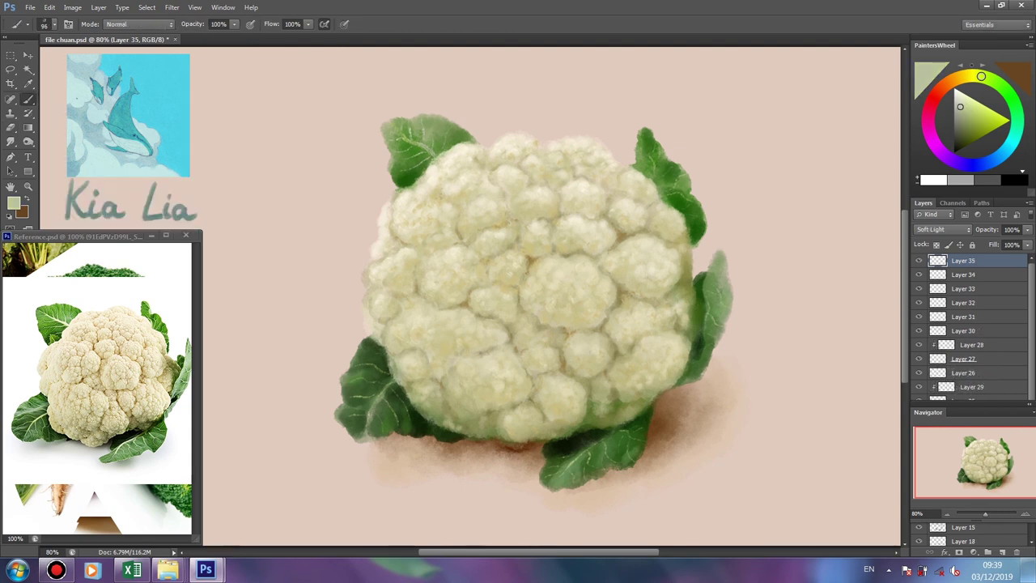
Brighten the florets with light soft-light dabs and strokes on Layer 35.
{"action": "left_click", "coordinate": [439, 196]}
{"action": "left_click_drag", "start_coordinate": [427, 243], "coordinate": [439, 244]}
{"action": "left_click", "coordinate": [551, 219]}
{"action": "left_click", "coordinate": [508, 249]}
{"action": "left_click", "coordinate": [578, 254]}
{"action": "left_click_drag", "start_coordinate": [529, 268], "coordinate": [519, 299]}
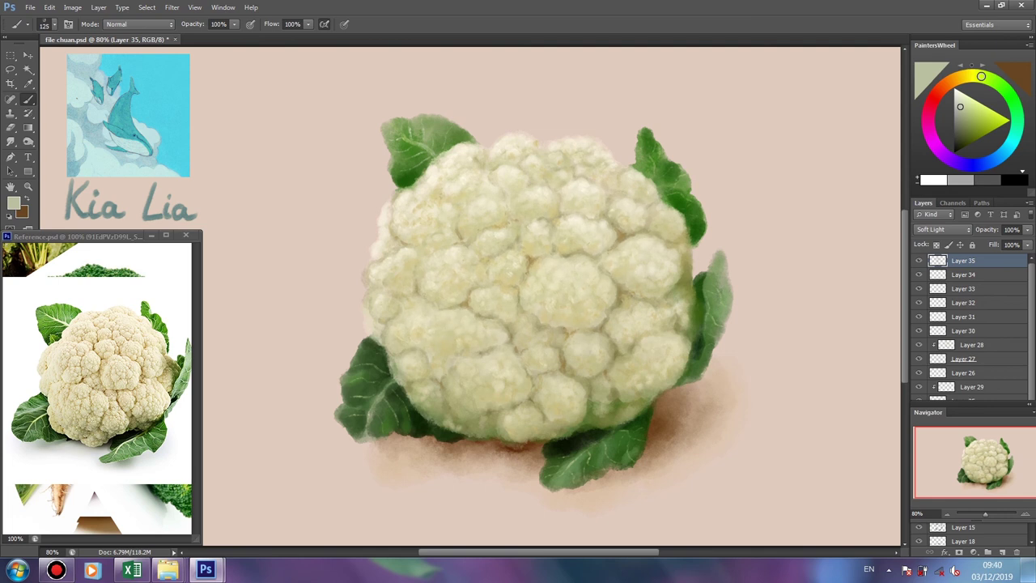
On new Layer 36, deepen the crevices between florets with dark strokes, then add a Normal Layer 37.
{"action": "key", "text": "e"}
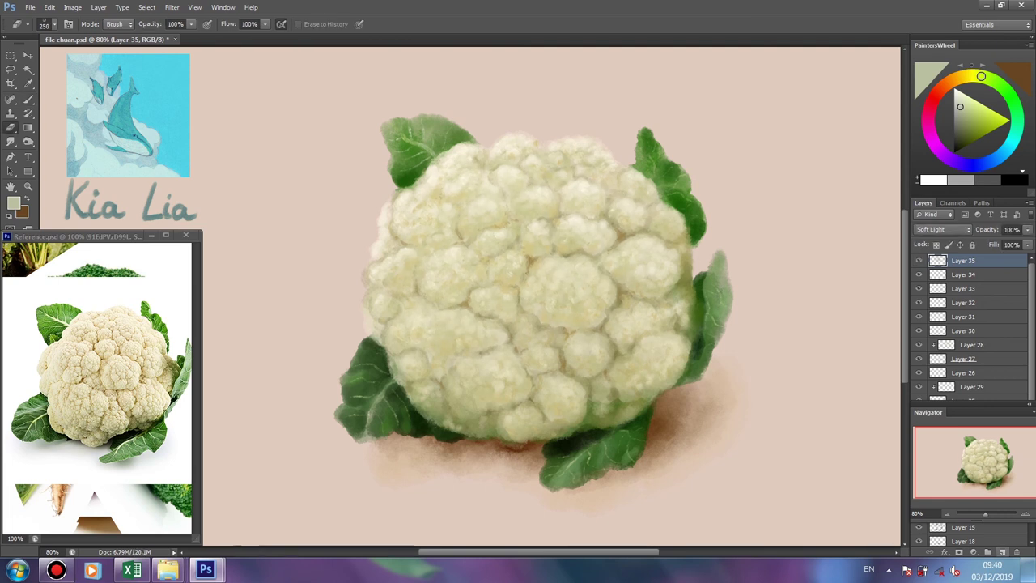
{"action": "key", "text": "ctrl+shift+alt+n"}
{"action": "key", "text": "bracketleft"}
{"action": "key", "text": "bracketleft"}
{"action": "key", "text": "bracketleft"}
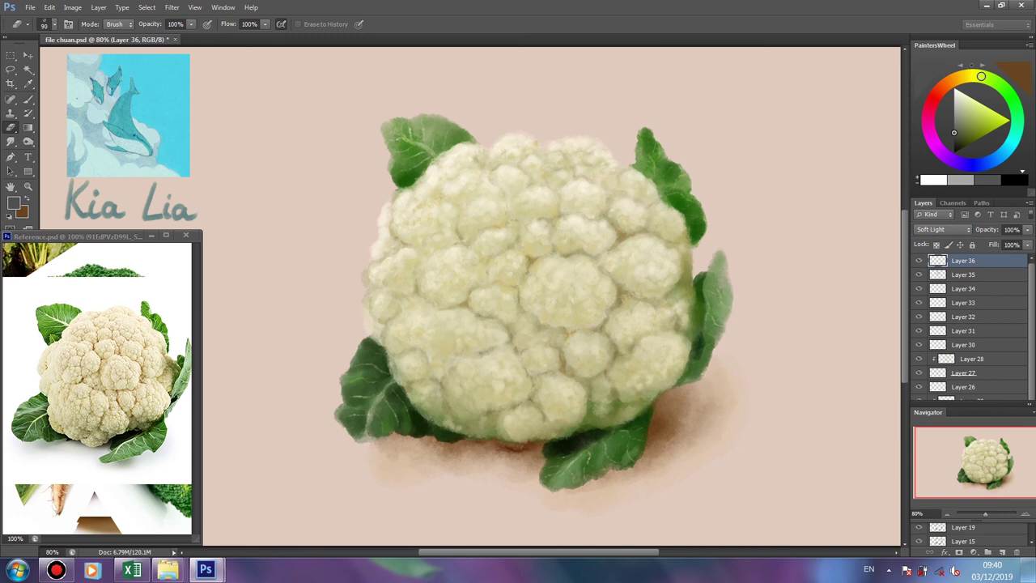
{"action": "key", "text": "b"}
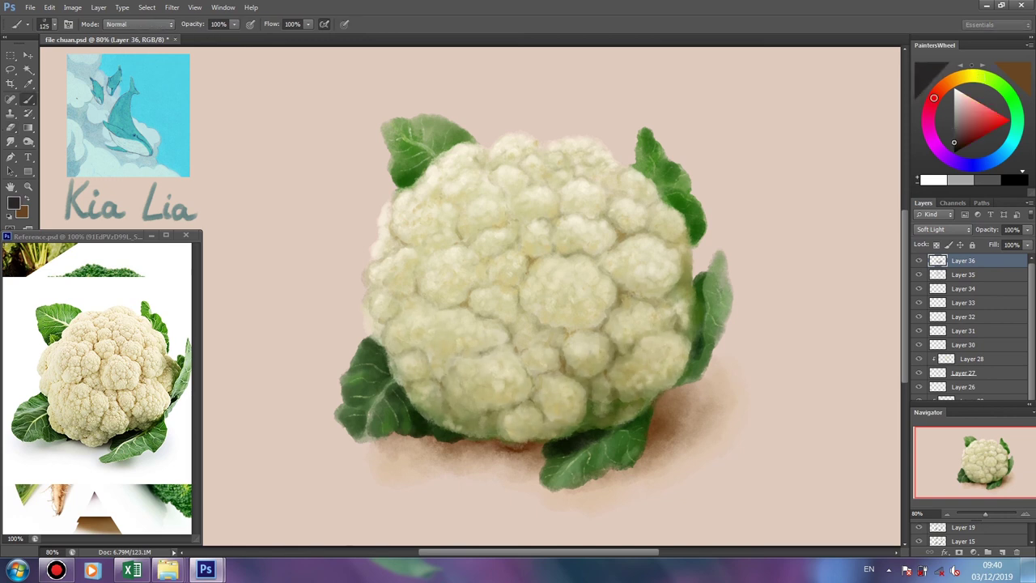
{"action": "left_click_drag", "start_coordinate": [550, 421], "coordinate": [429, 389]}
{"action": "left_click_drag", "start_coordinate": [688, 251], "coordinate": [607, 320]}
{"action": "left_click_drag", "start_coordinate": [534, 320], "coordinate": [599, 332]}
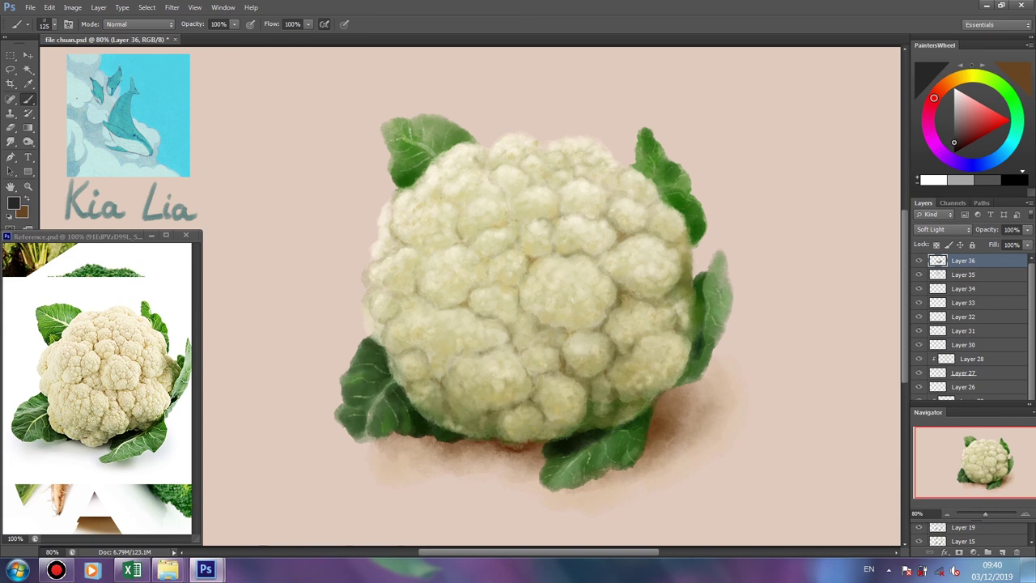
{"action": "left_click", "coordinate": [1003, 551]}
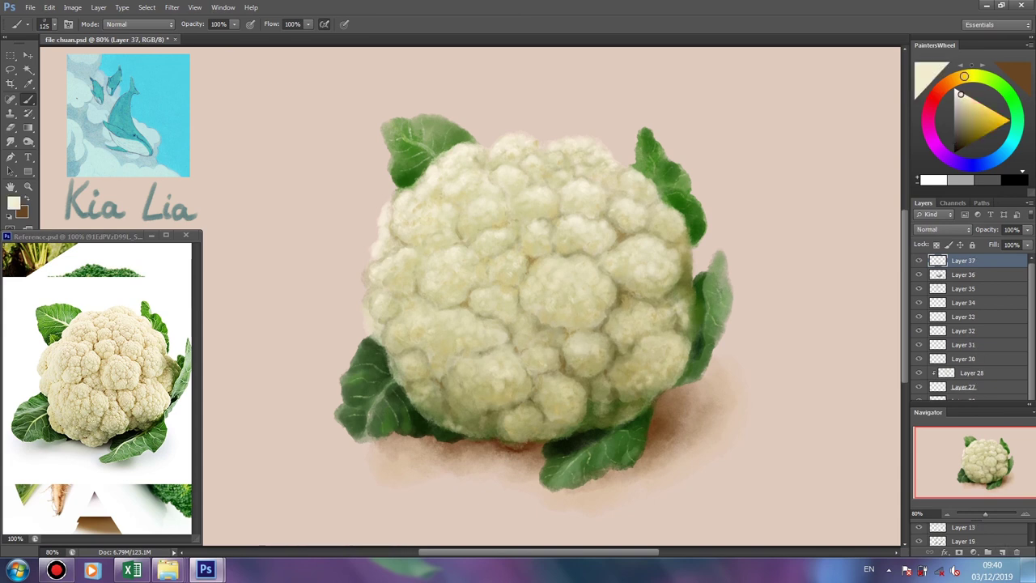
Dab small cream highlights on the left, upper-right, right, lower and central florets.
{"action": "left_click", "coordinate": [397, 272]}
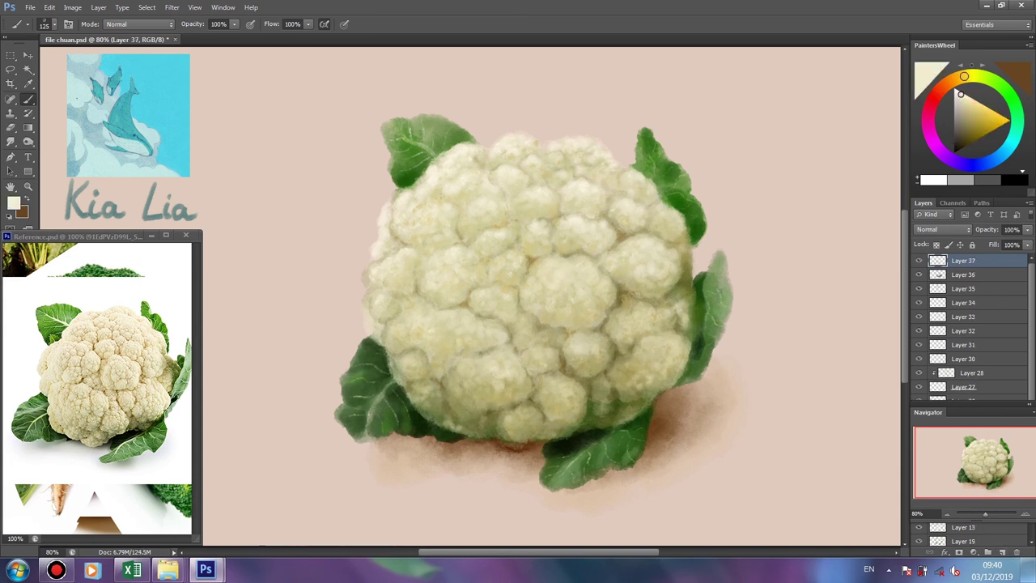
{"action": "left_click", "coordinate": [526, 263]}
{"action": "left_click_drag", "start_coordinate": [572, 176], "coordinate": [594, 178]}
{"action": "left_click", "coordinate": [651, 313]}
{"action": "left_click", "coordinate": [576, 362]}
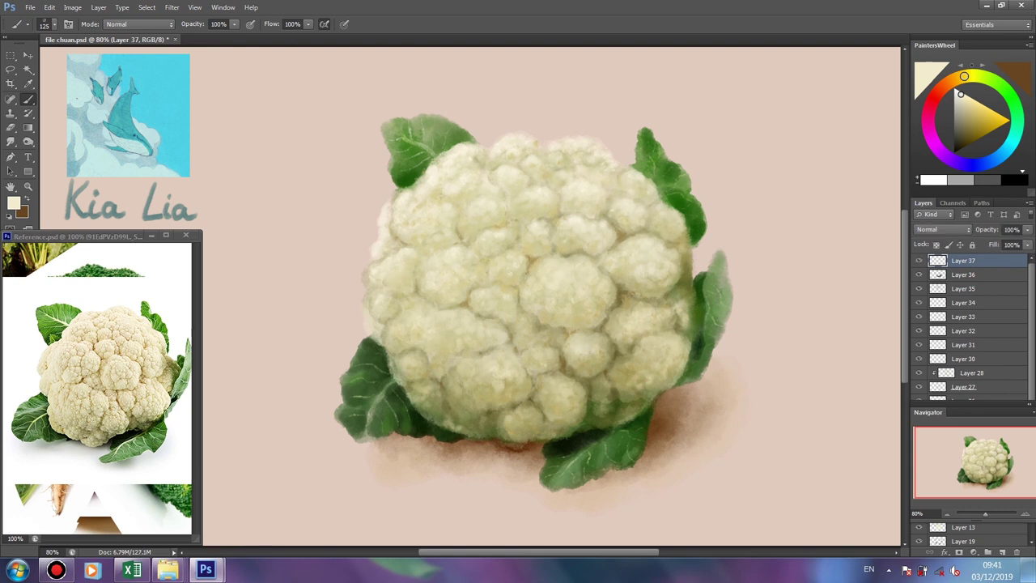
{"action": "left_click", "coordinate": [650, 217]}
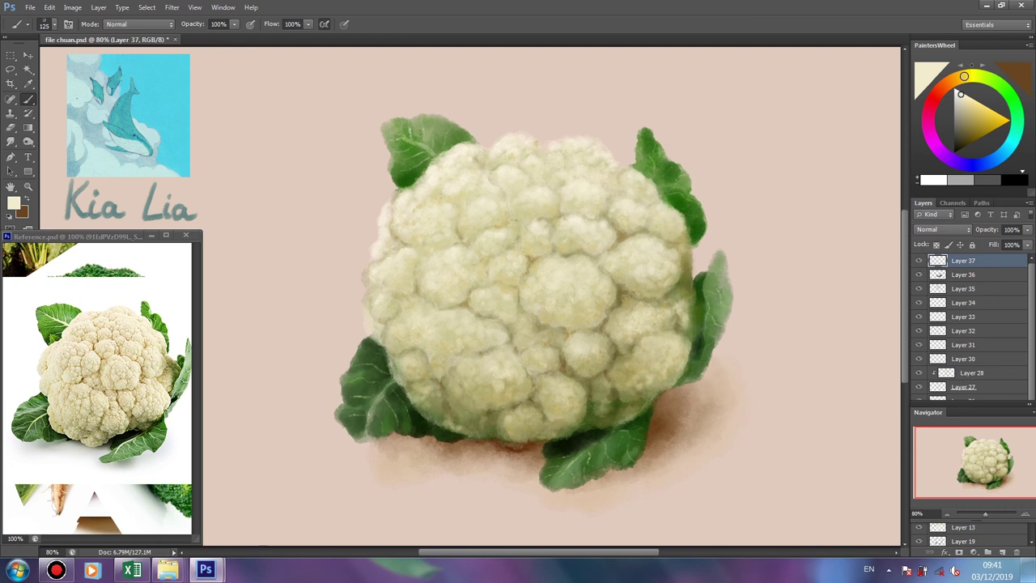
{"action": "left_click", "coordinate": [492, 253]}
{"action": "left_click", "coordinate": [578, 251]}
On a new layer with a smaller brush, sample pale green, yellow-green and cream tones from the florets.
{"action": "key", "text": "ctrl+shift+alt+n"}
{"action": "key", "text": "bracketleft"}
{"action": "key", "text": "bracketleft"}
{"action": "key", "text": "bracketleft"}
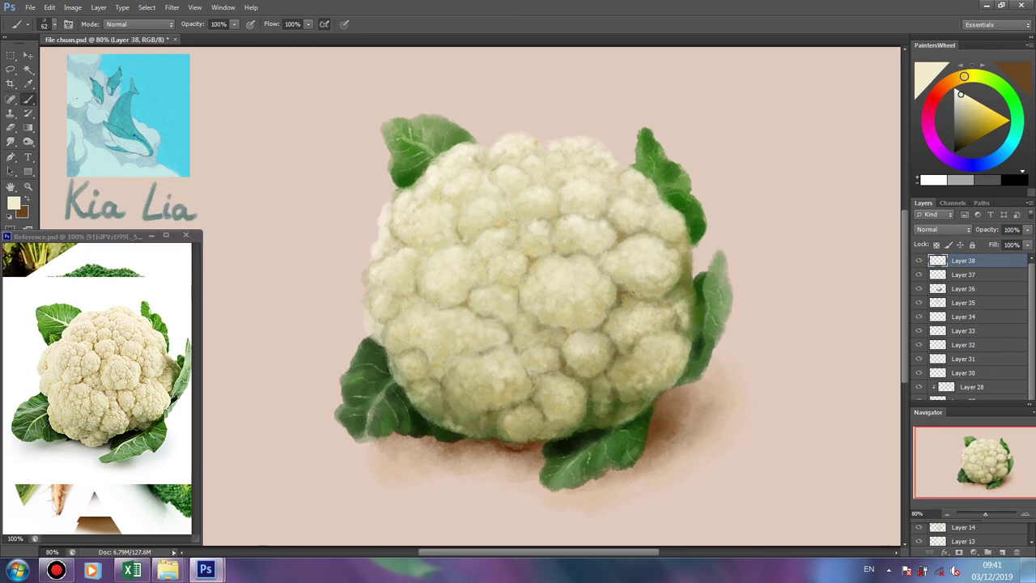
{"action": "left_click", "coordinate": [422, 428], "text": "alt"}
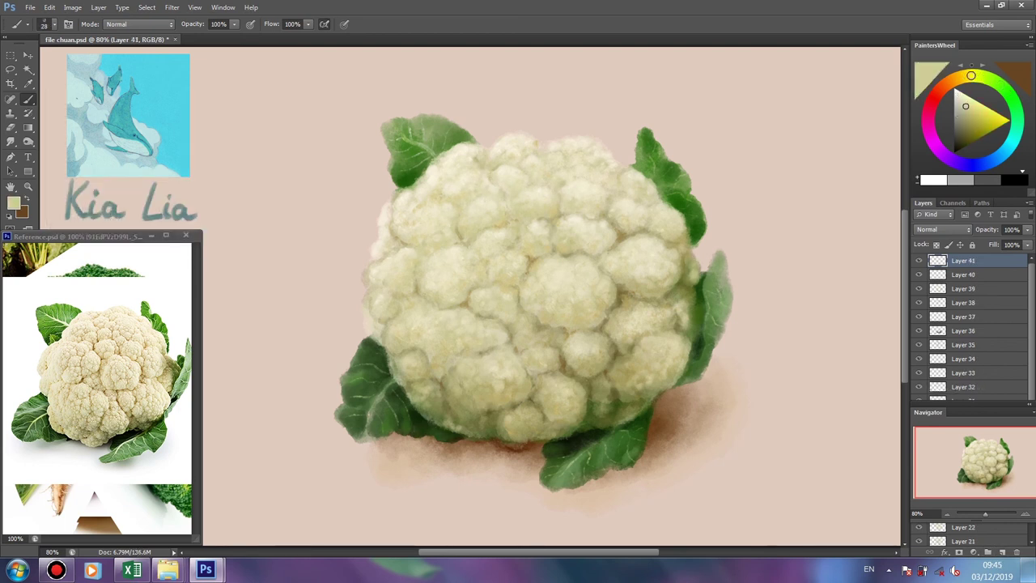
{"action": "left_click", "coordinate": [700, 313], "text": "alt"}
{"action": "left_click", "coordinate": [688, 282], "text": "alt"}
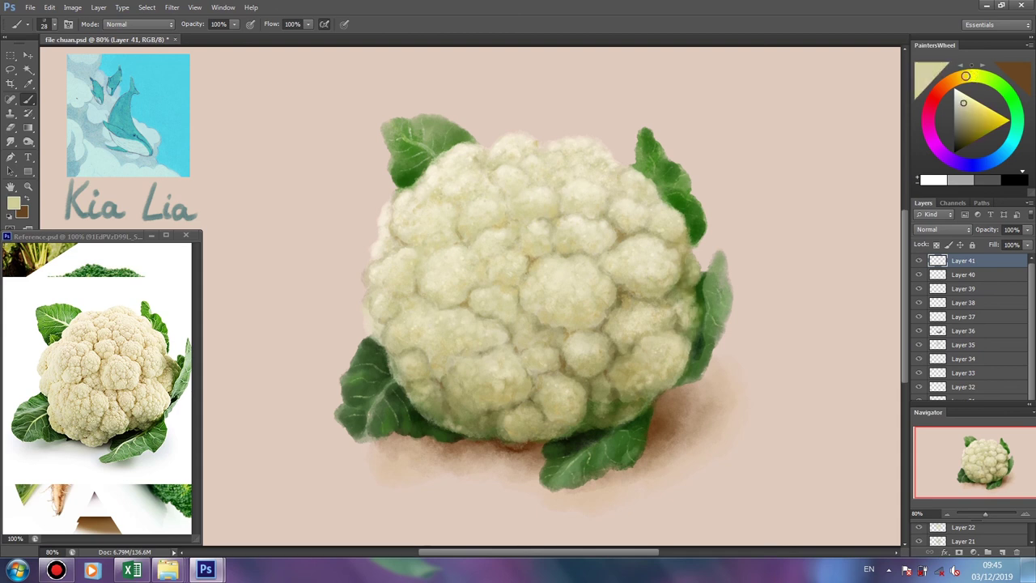
{"action": "left_click", "coordinate": [680, 298], "text": "alt"}
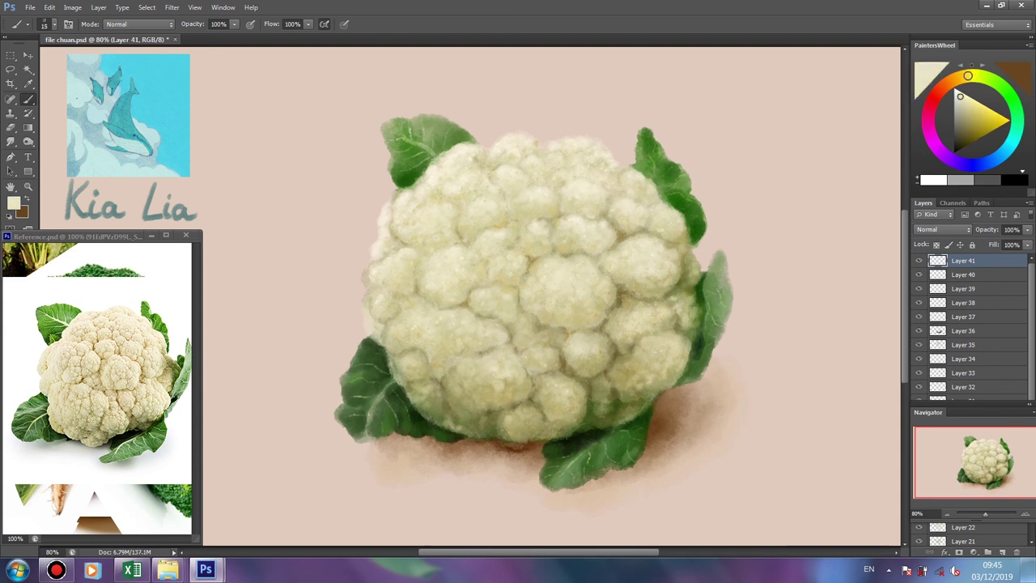
{"action": "left_click", "coordinate": [669, 294], "text": "alt"}
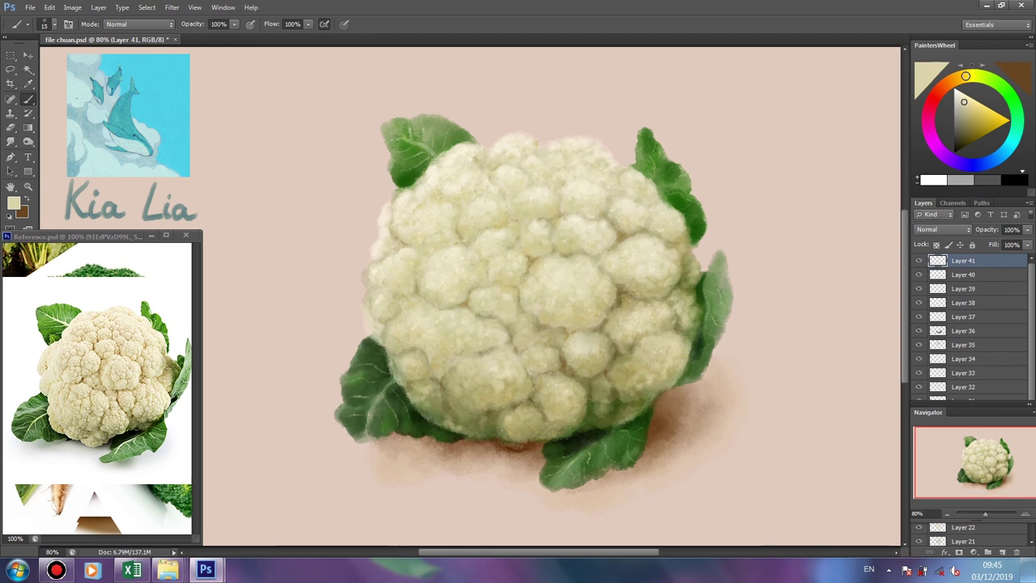
{"action": "left_click", "coordinate": [678, 334], "text": "alt"}
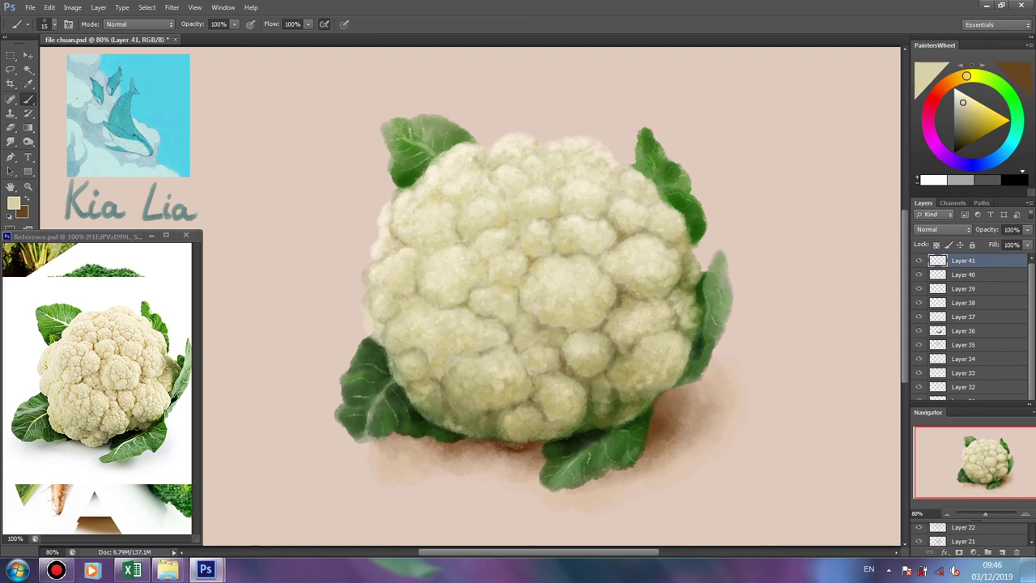